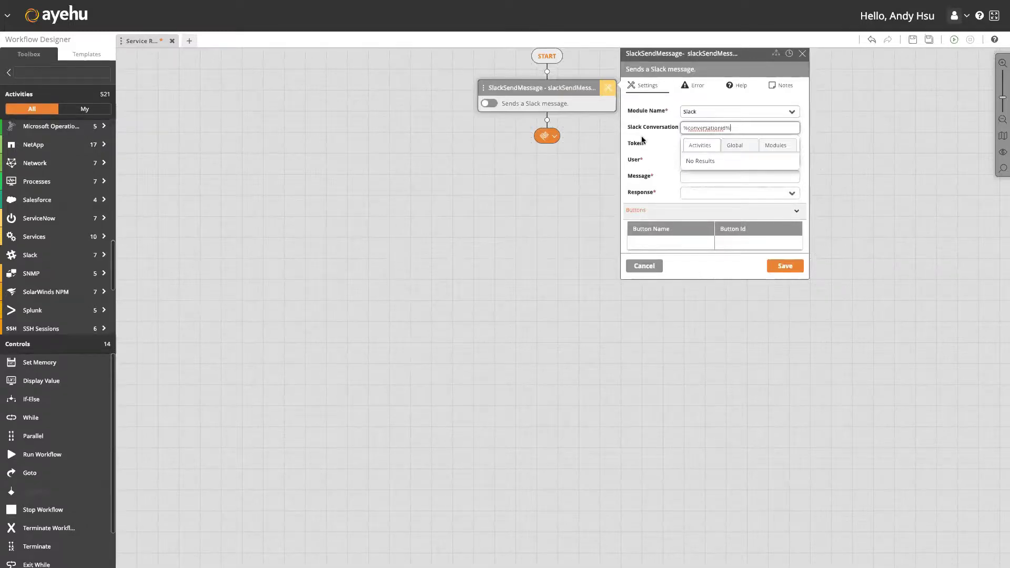
- Set the user of the Slack Send Message activity to %userid%
left_click(691, 147)
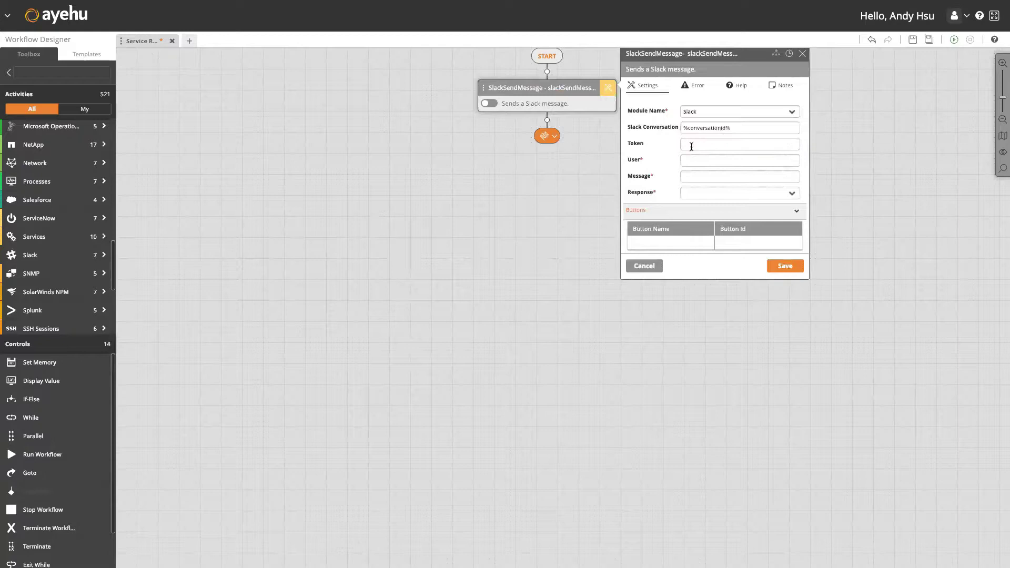
left_click(697, 159)
type("%")
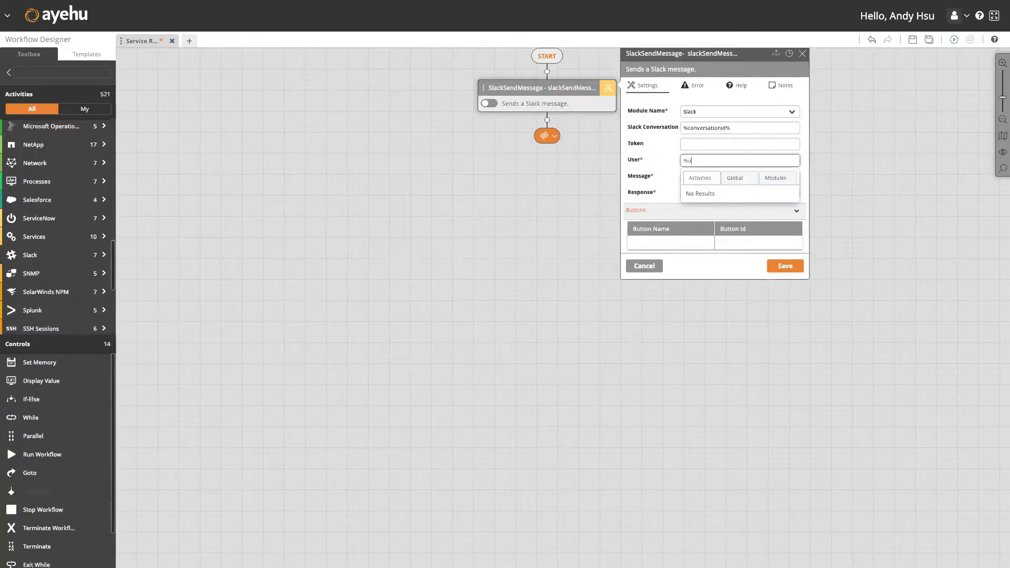
type("userid%")
left_click(668, 147)
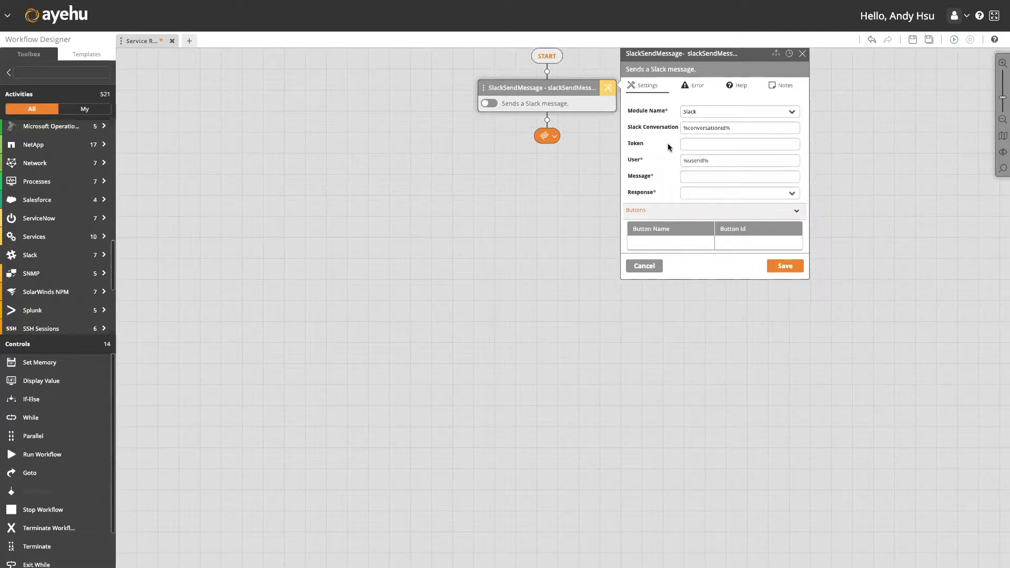
- Set the message to "Hello, what service would you like to restart today?" with response Yes, and save the activity
left_click(692, 176)
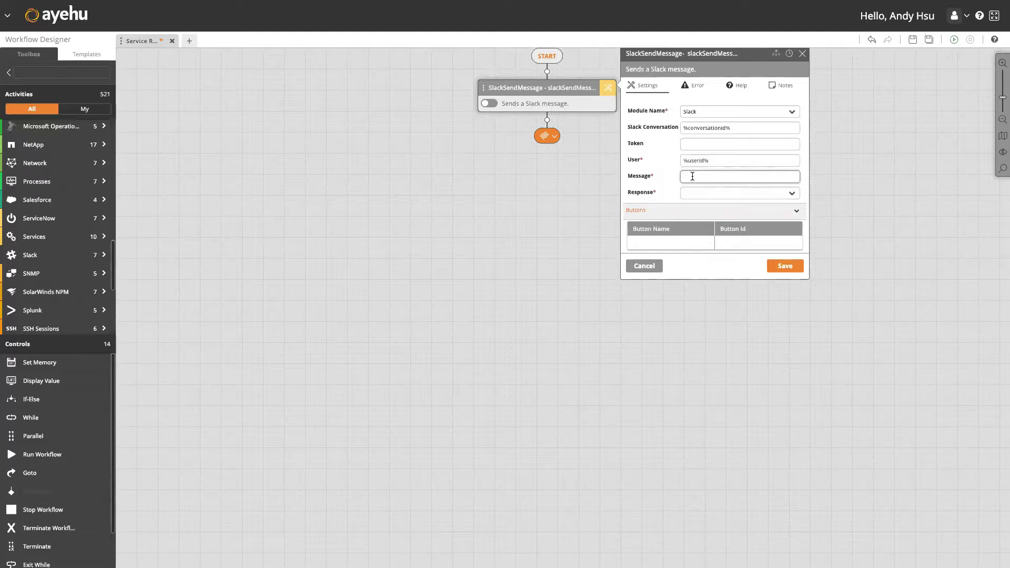
type("Hello. what service would you like to restart today?")
left_click(727, 193)
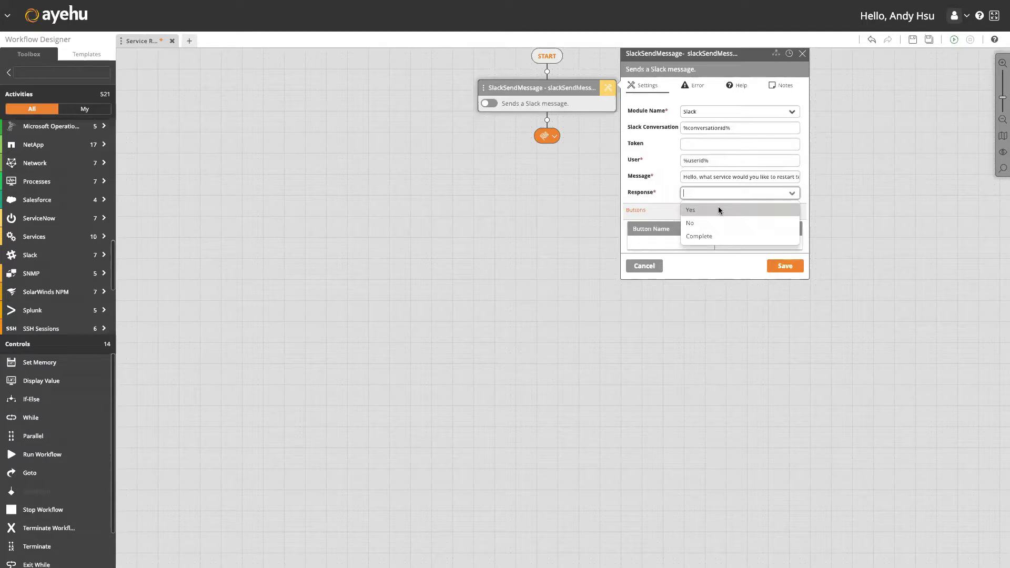
left_click(719, 207)
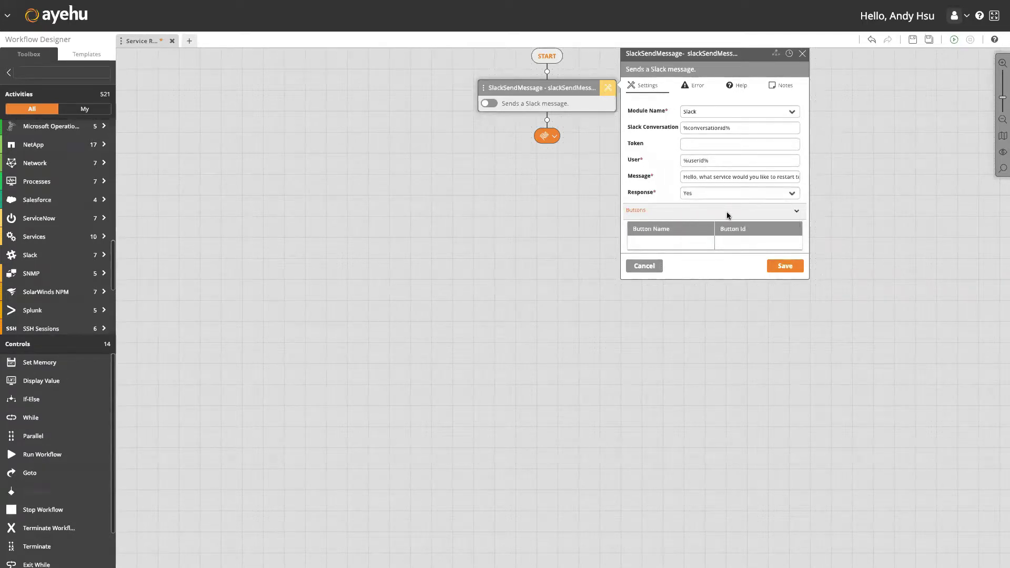
left_click(787, 267)
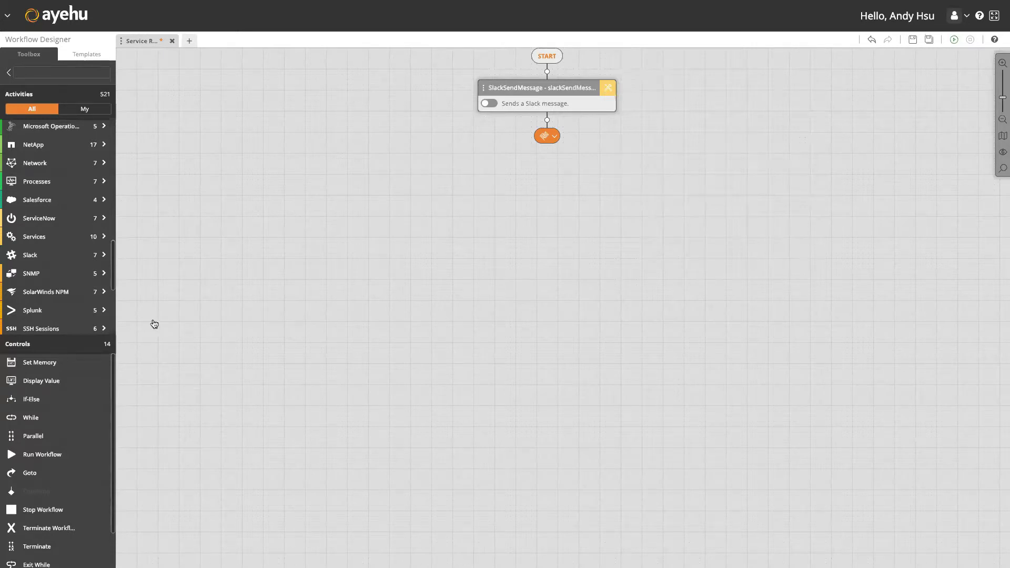
- Add an If-Else after the Slack message and set its first branch to the User Defined condition Contains SNMPTRAP
left_click_drag(43, 401, 371, 297)
left_click_drag(546, 134, 547, 121)
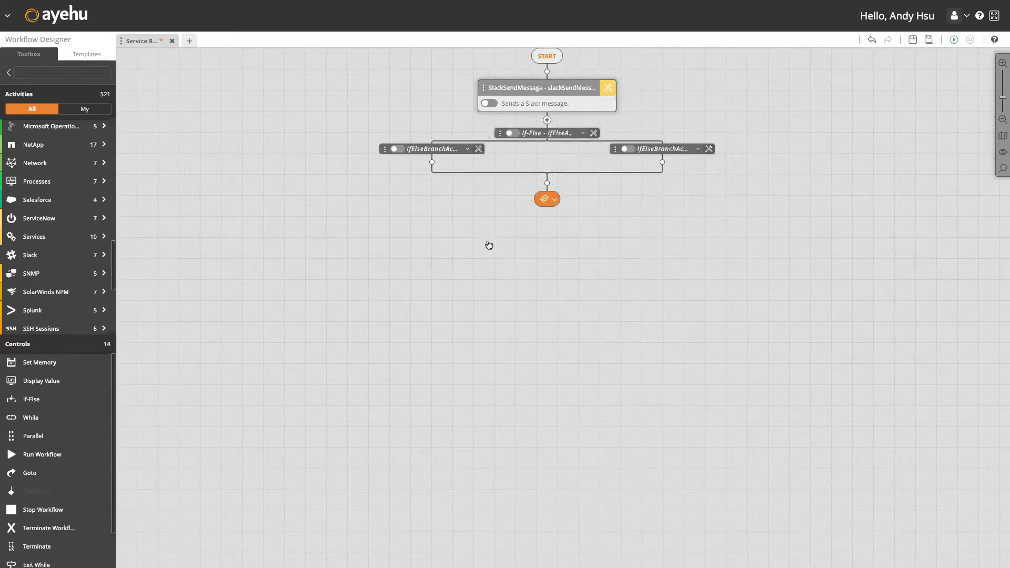
left_click(480, 152)
left_click(560, 191)
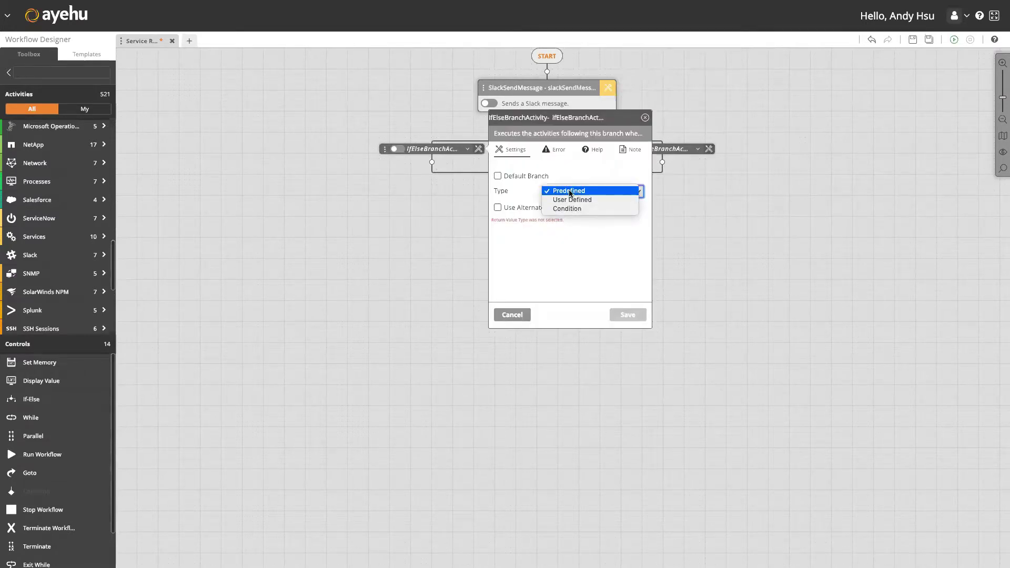
left_click(571, 192)
left_click(574, 193)
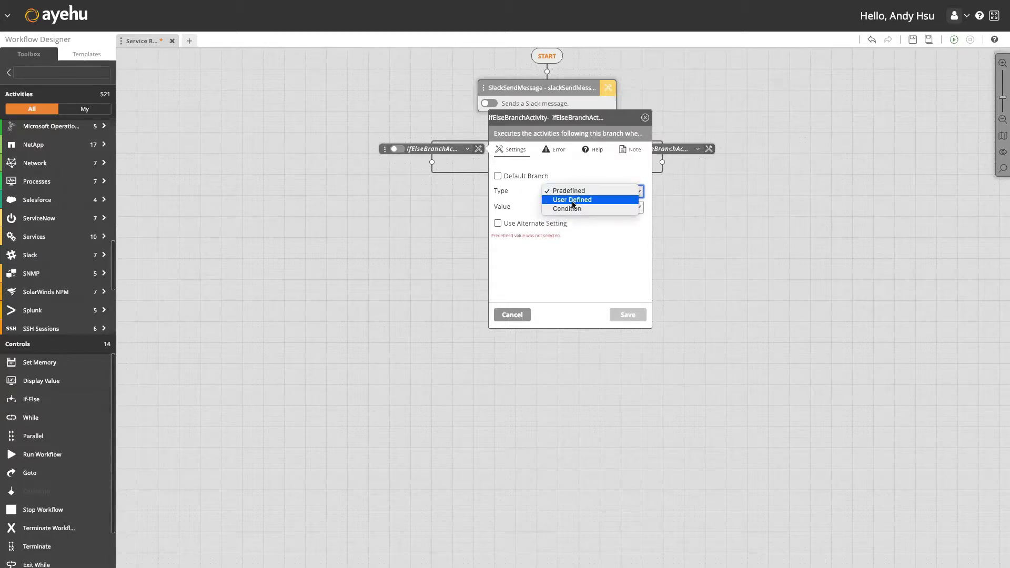
left_click(577, 200)
left_click(582, 207)
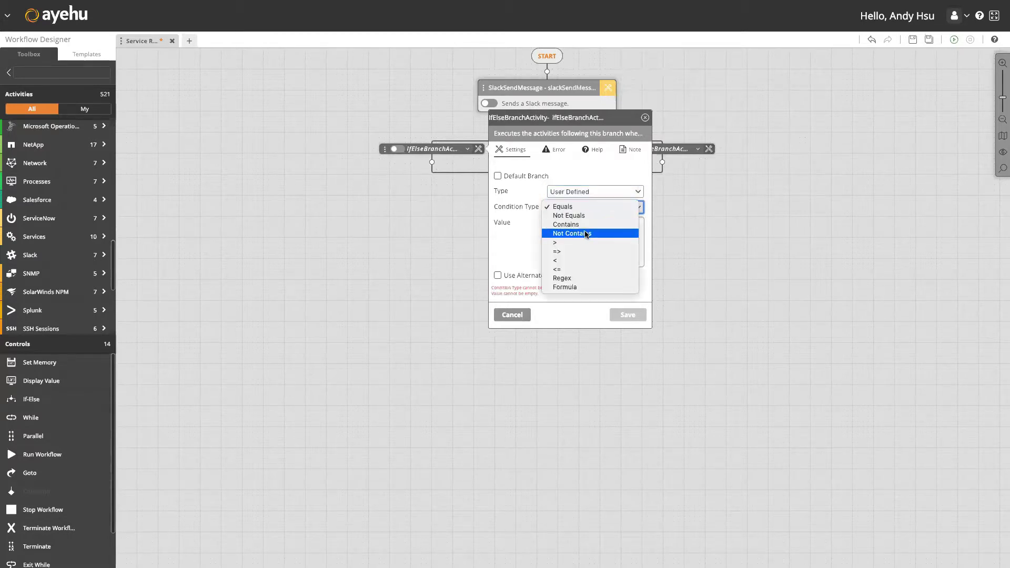
left_click(586, 224)
left_click(584, 232)
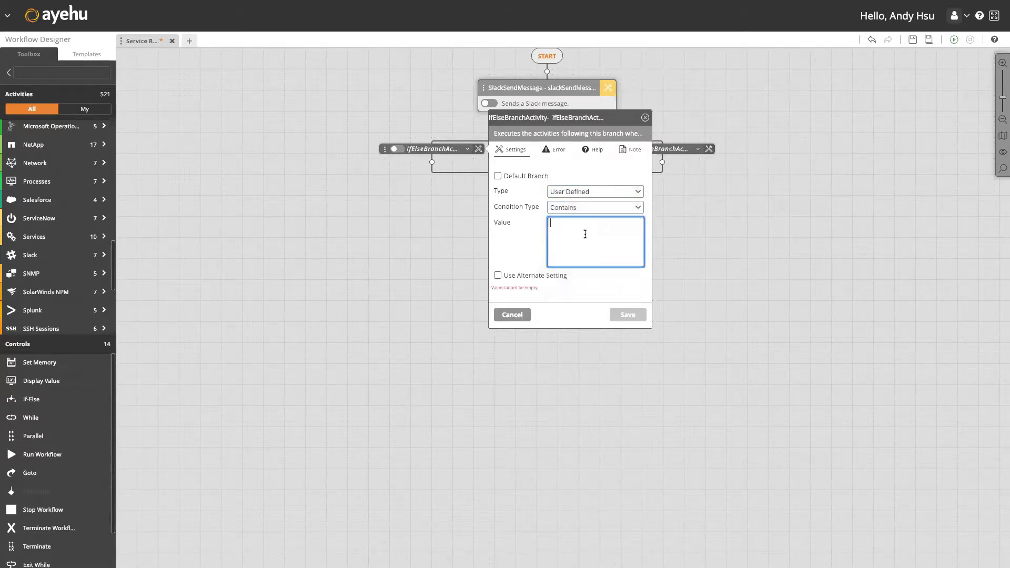
type("SNMPTRAP")
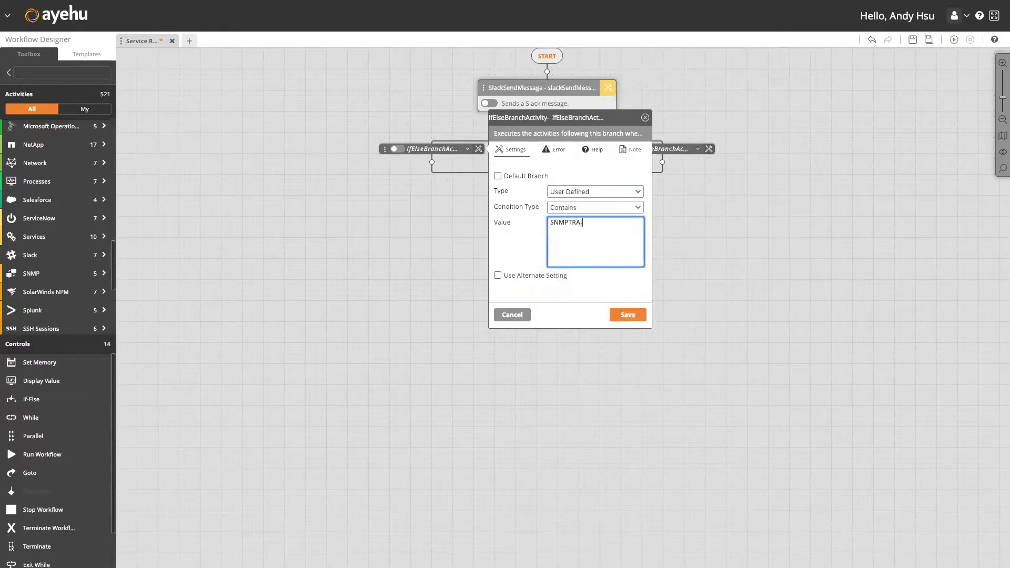
left_click(627, 315)
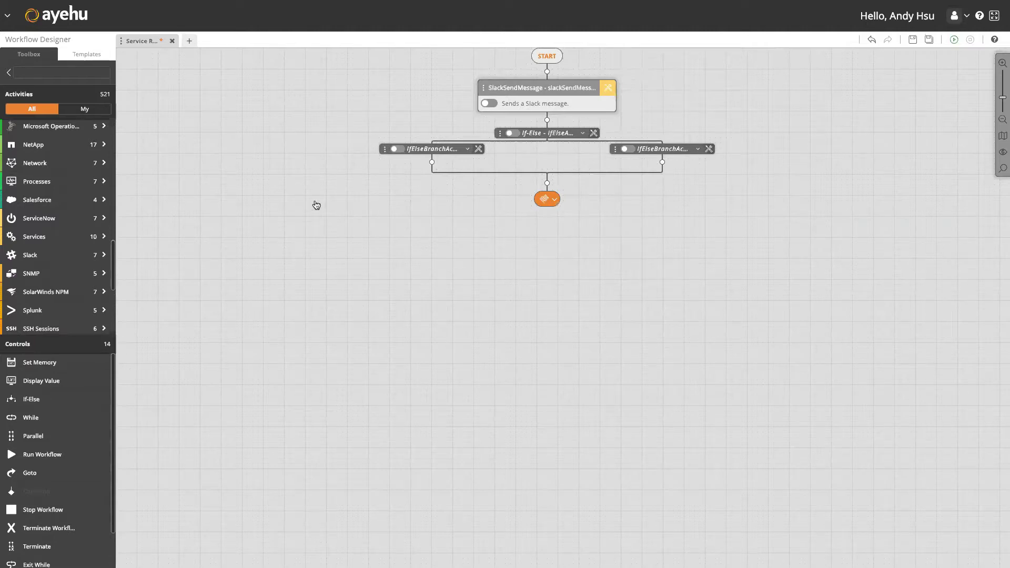
- Add a Restart Service activity to the first If-Else branch for service SNMPTRAP on host EC2AMAZ-EPOG264, and save it
left_click(89, 243)
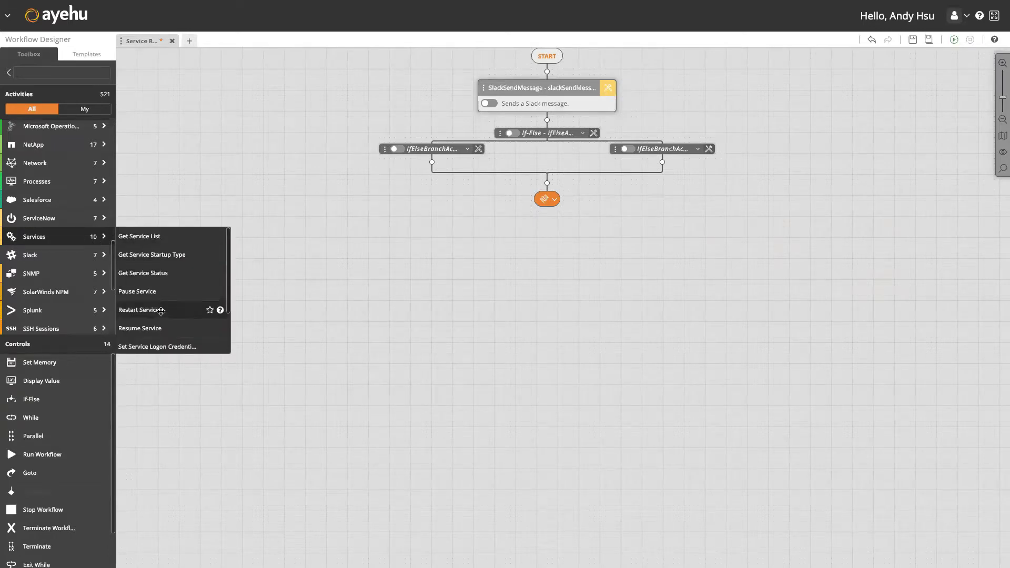
left_click_drag(151, 312, 433, 167)
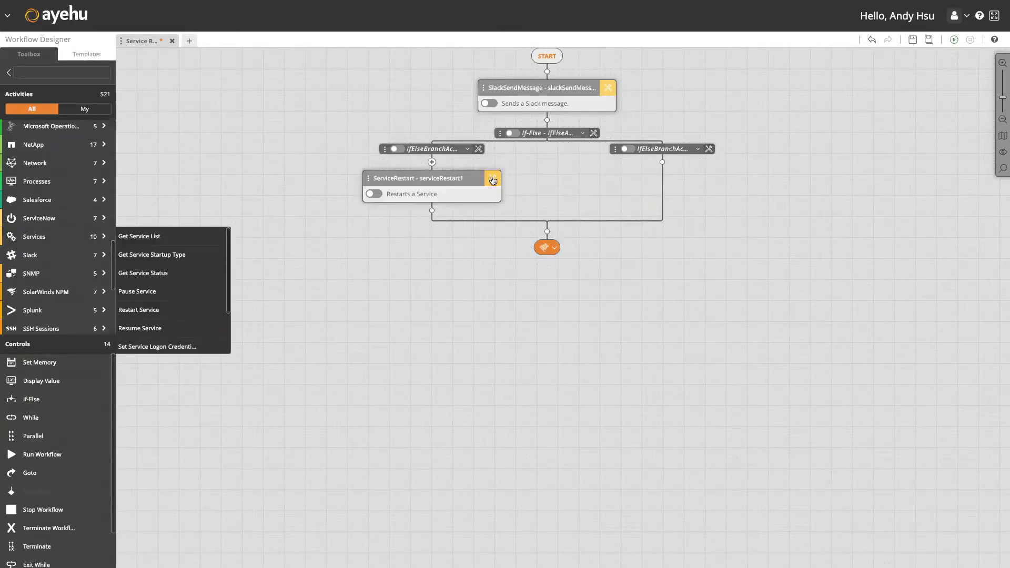
type("SNMPTRAP")
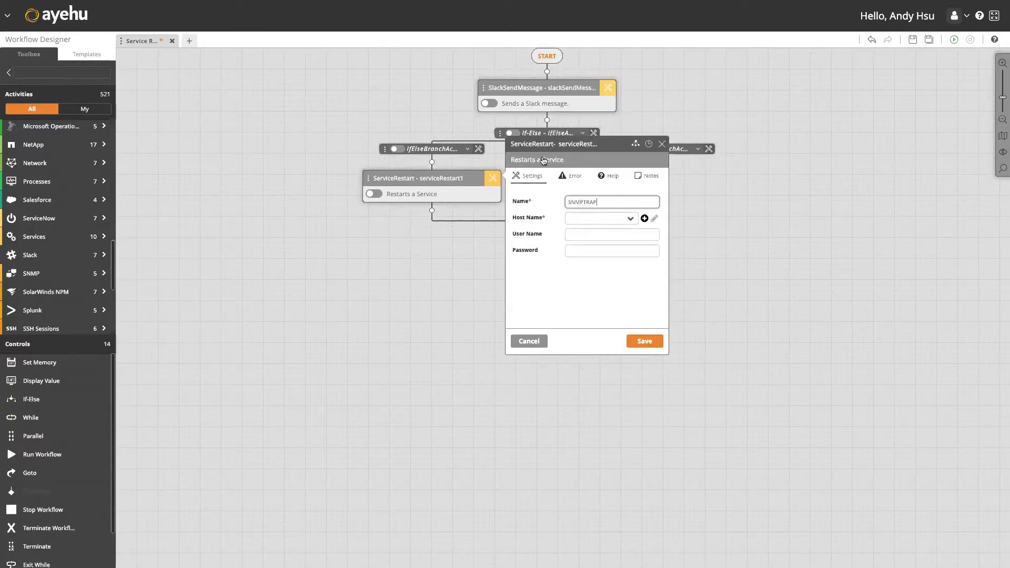
left_click(630, 218)
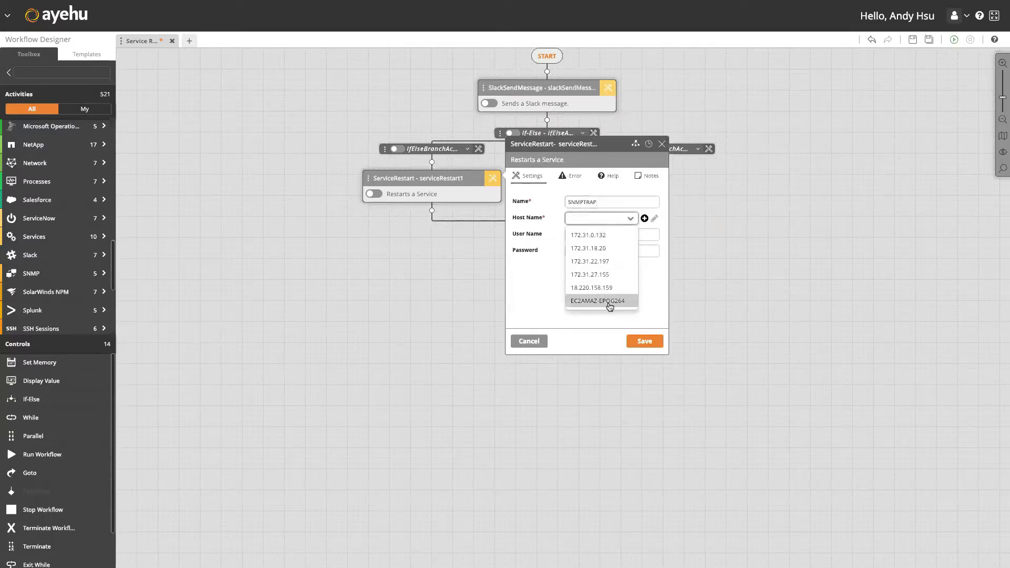
left_click(609, 302)
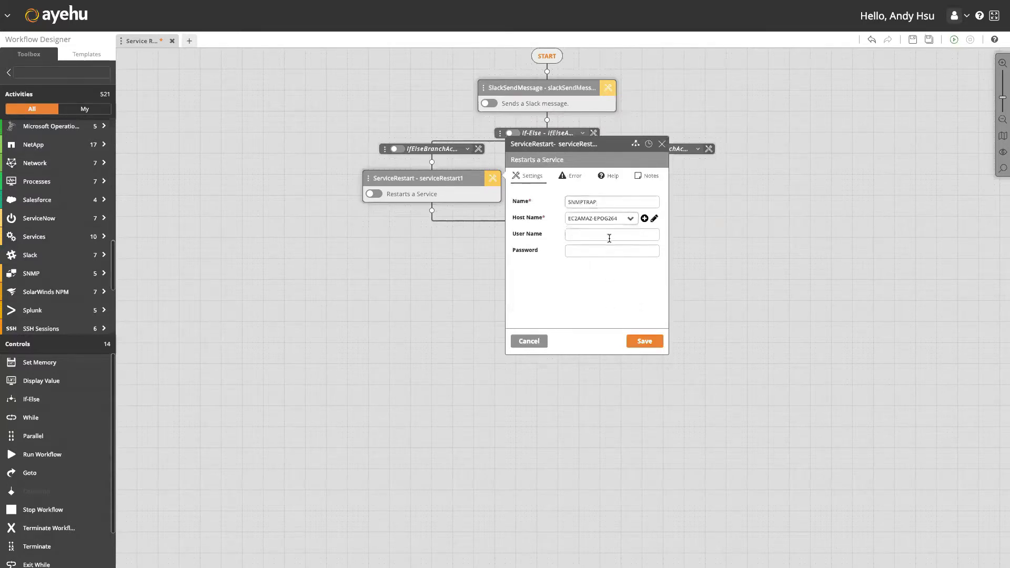
left_click(649, 343)
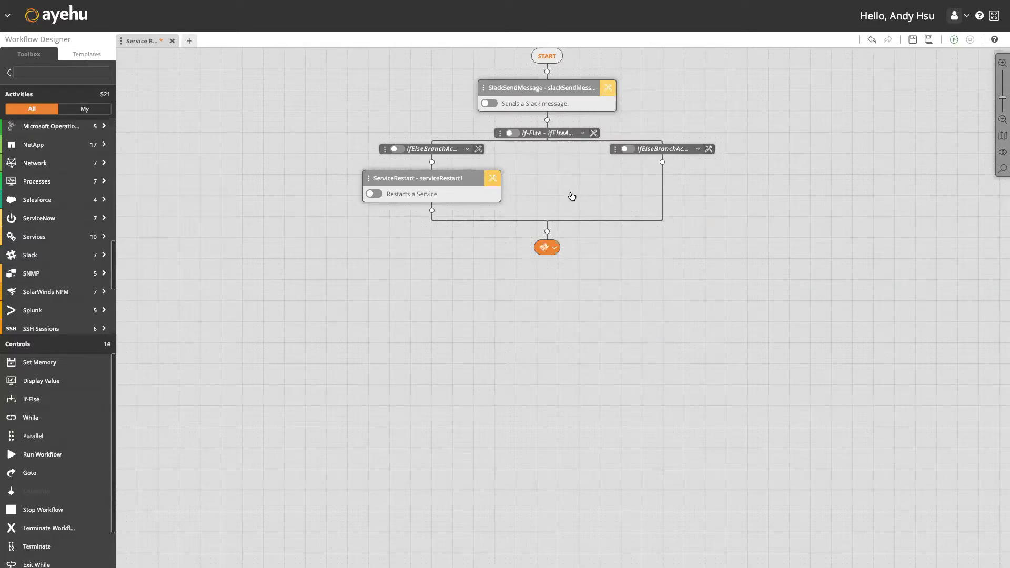
- Add a Slack Send Message activity to the second If-Else branch and open its settings
left_click(93, 255)
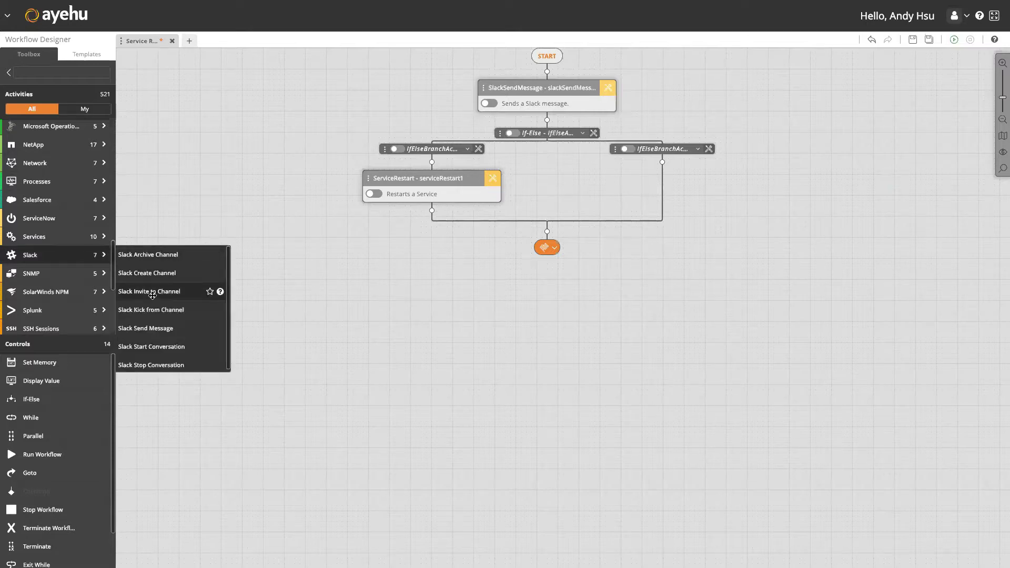
left_click_drag(152, 327, 661, 167)
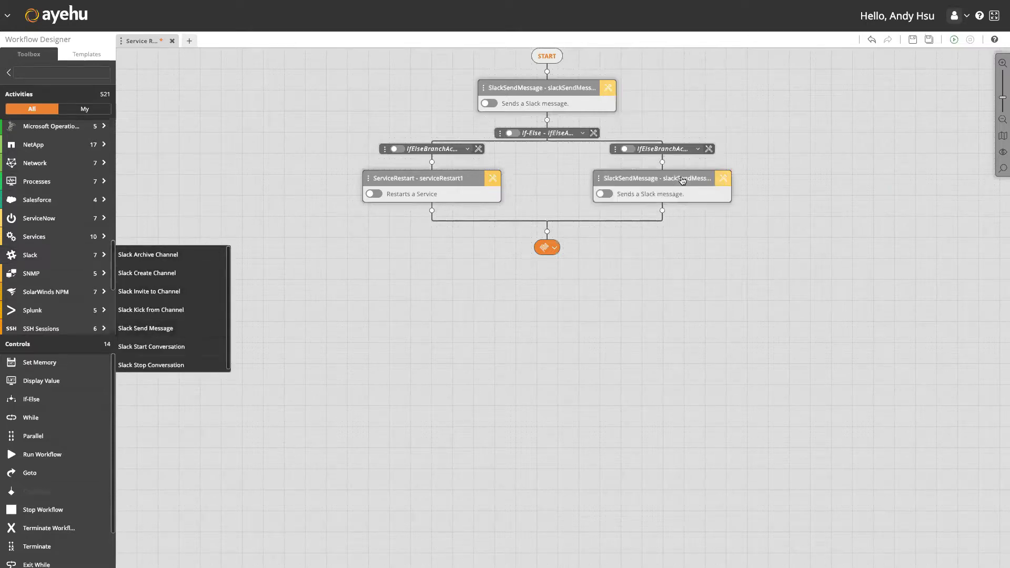
left_click(722, 180)
- Set the second branch's Slack message conversation to %conversationId% and its user to %userId%
left_click(811, 203)
left_click(814, 219)
left_click(822, 220)
type("%conve")
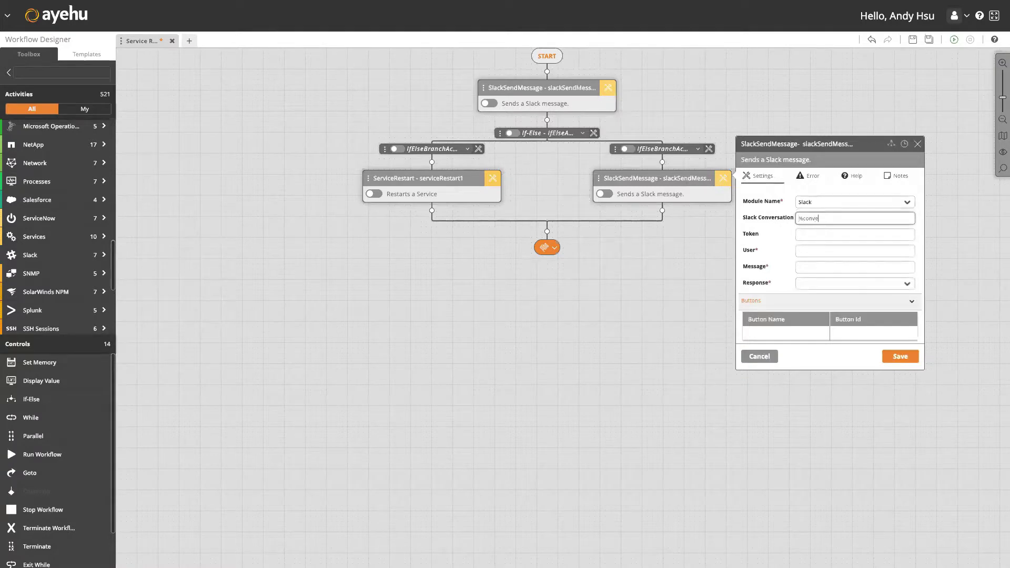
type("rsationId%")
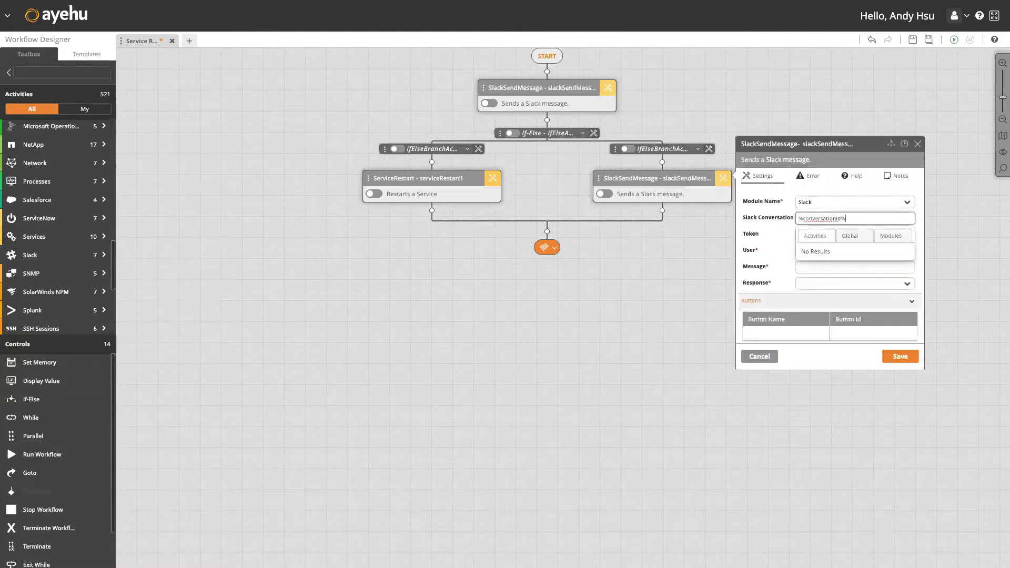
left_click(855, 250)
type("%")
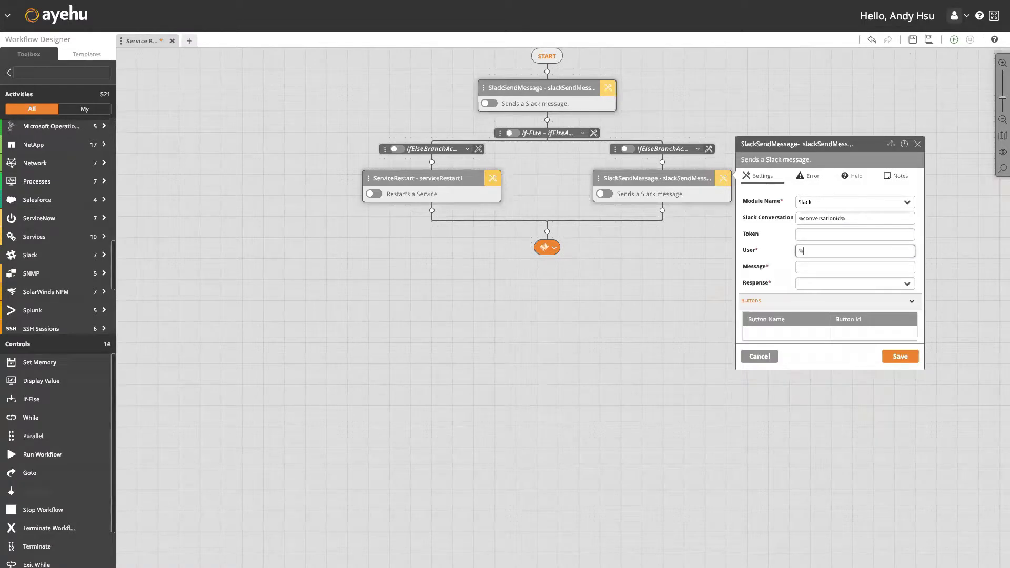
type("userId")
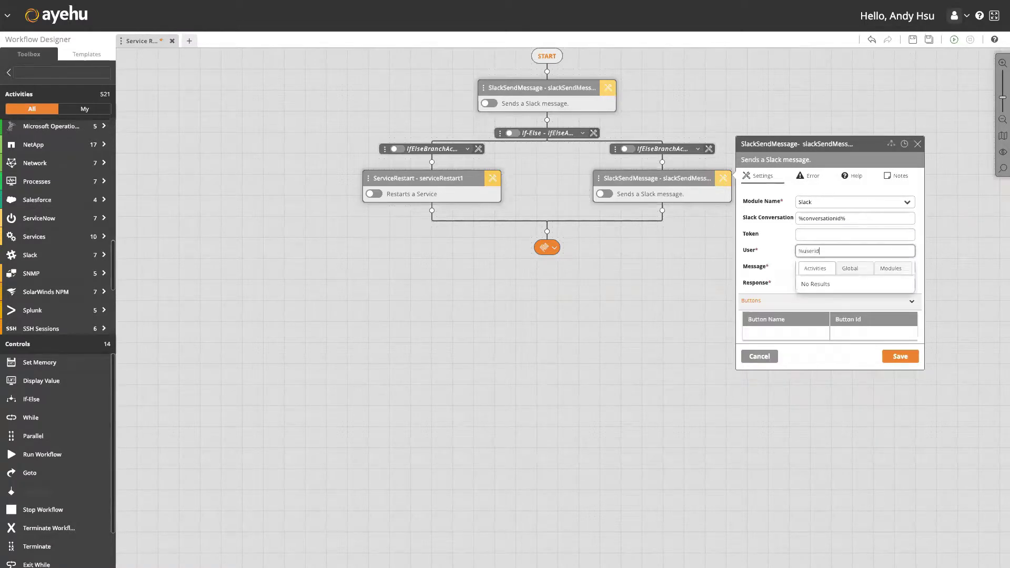
type("%")
- Set the response to Complete and the message to "You cannot restart this service. Good Bye.", and save the activity
left_click(852, 284)
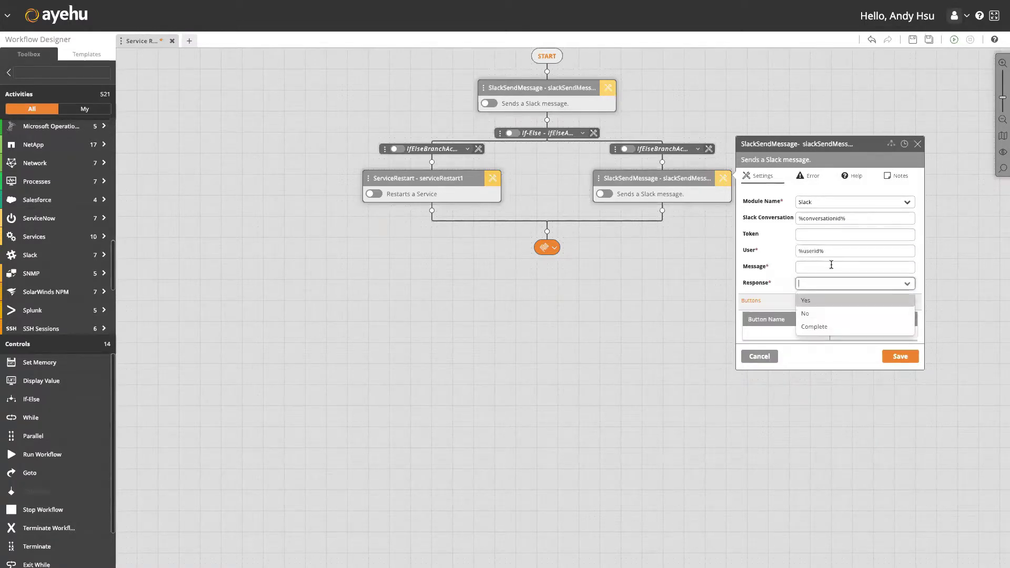
left_click(835, 328)
left_click(816, 270)
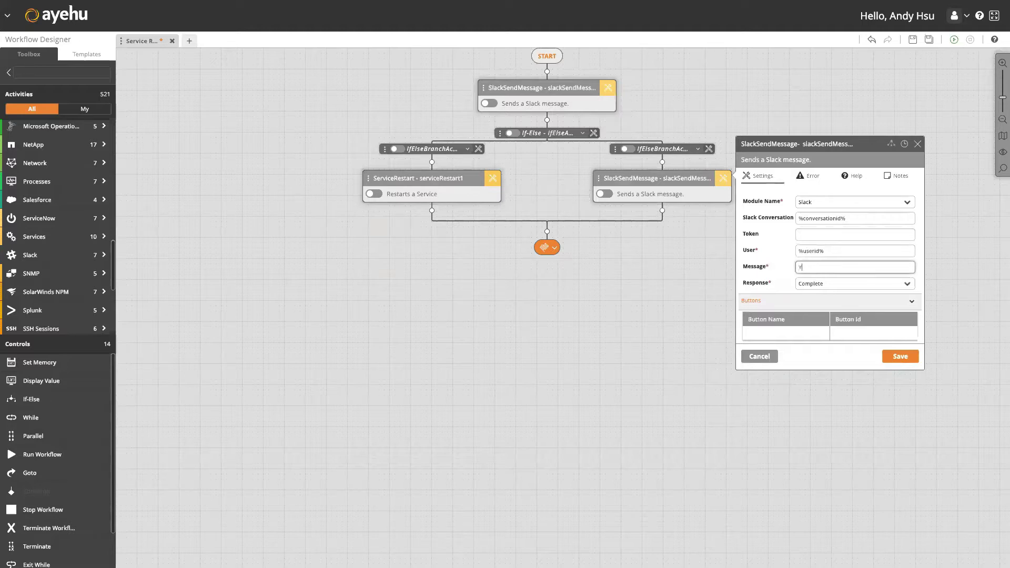
type("You cannot restart this service. Good Bye.")
left_click(901, 356)
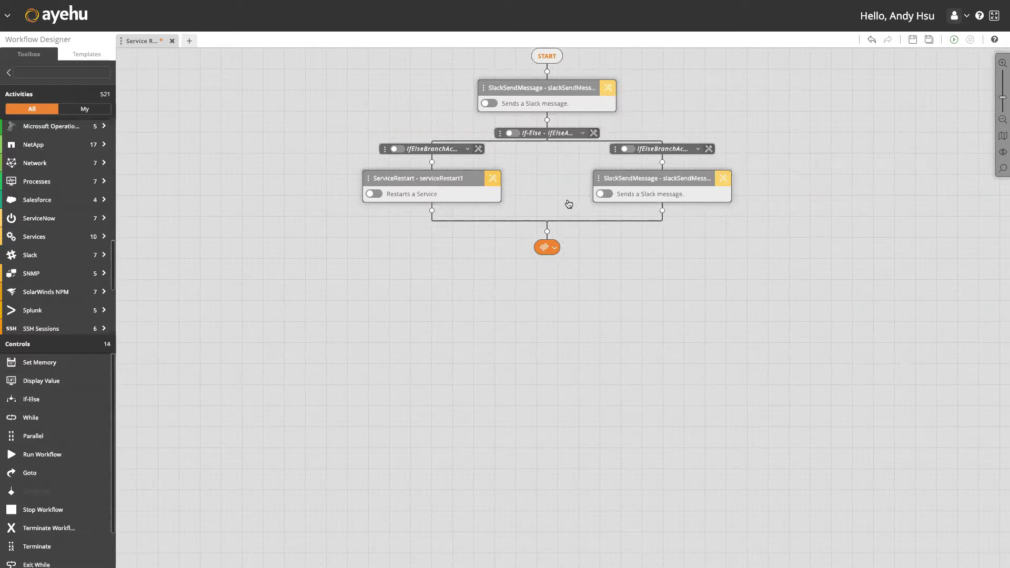
- Add a nested If-Else below the service restart and set its first branch to the Predefined value Running
left_click_drag(63, 400, 433, 213)
left_click(363, 240)
left_click(456, 282)
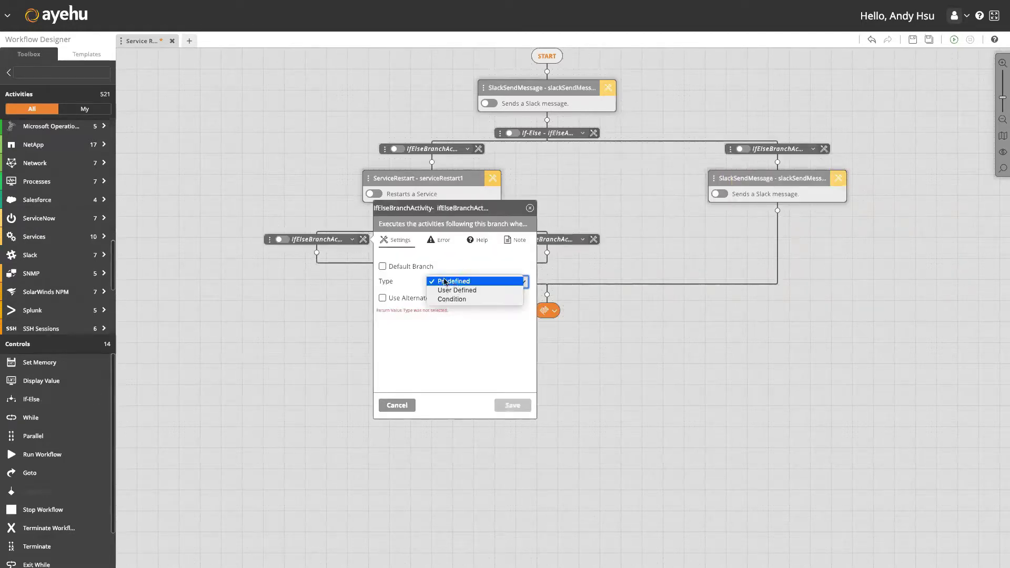
left_click(459, 288)
left_click(458, 298)
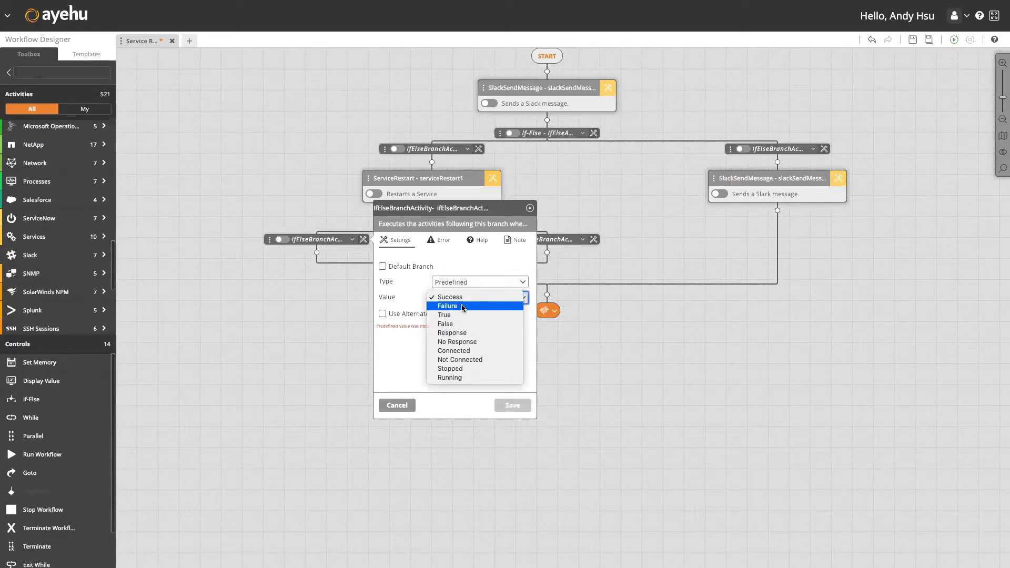
left_click(461, 377)
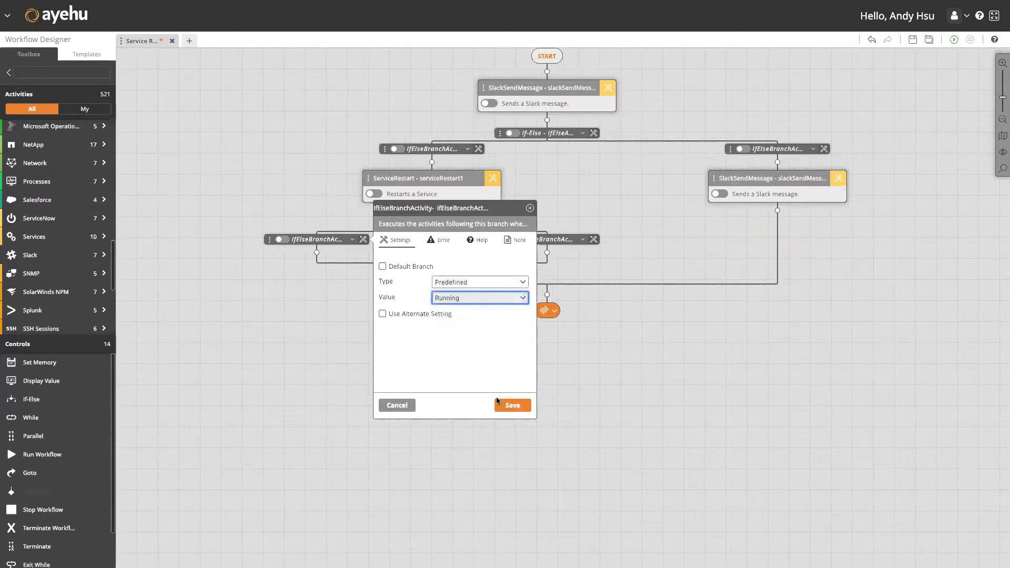
left_click(508, 408)
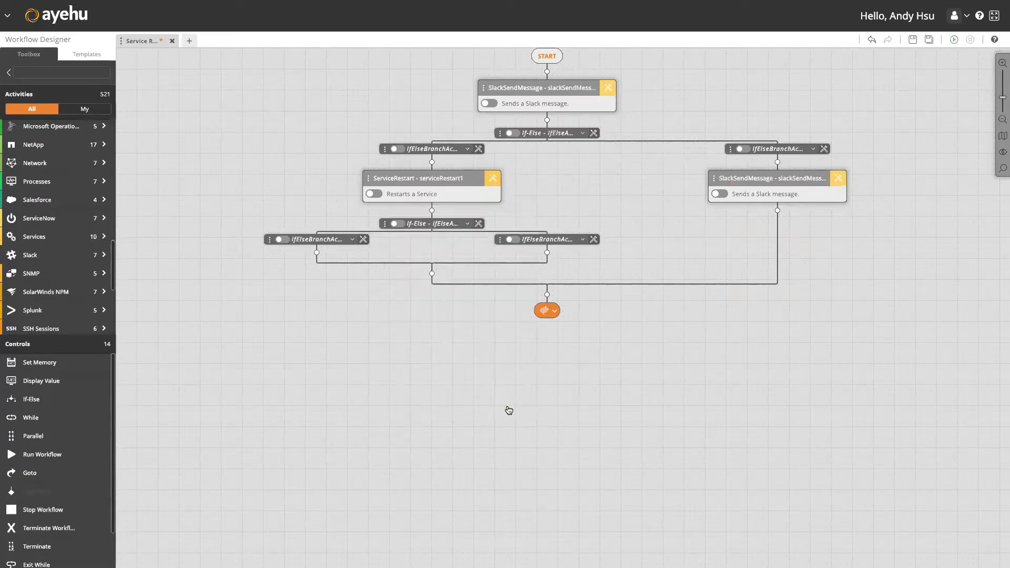
- Set the nested If-Else's second, default branch to the Predefined value Stopped and save it
left_click(594, 240)
left_click(675, 282)
left_click(678, 282)
left_click(683, 298)
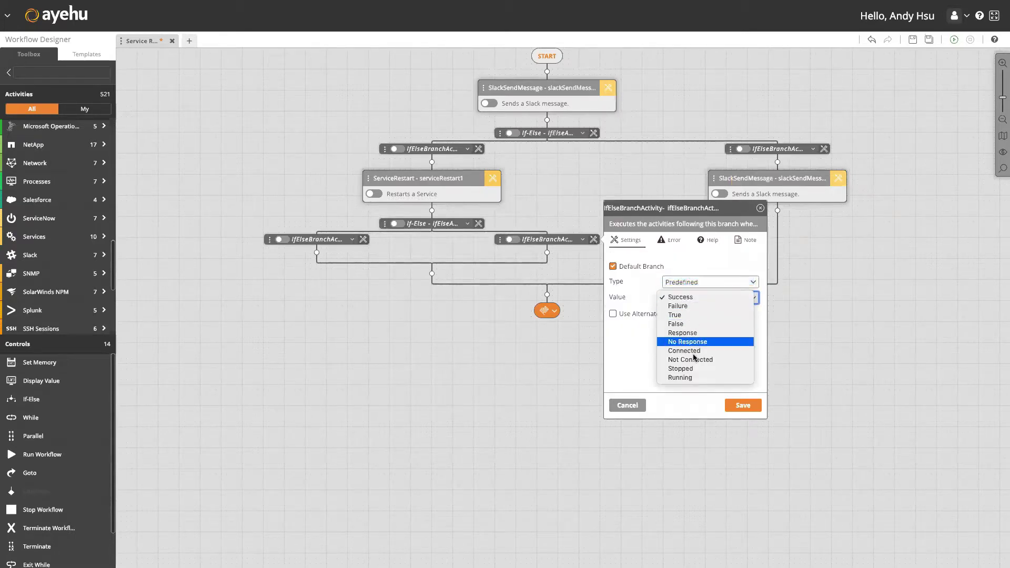
left_click(683, 368)
left_click(743, 405)
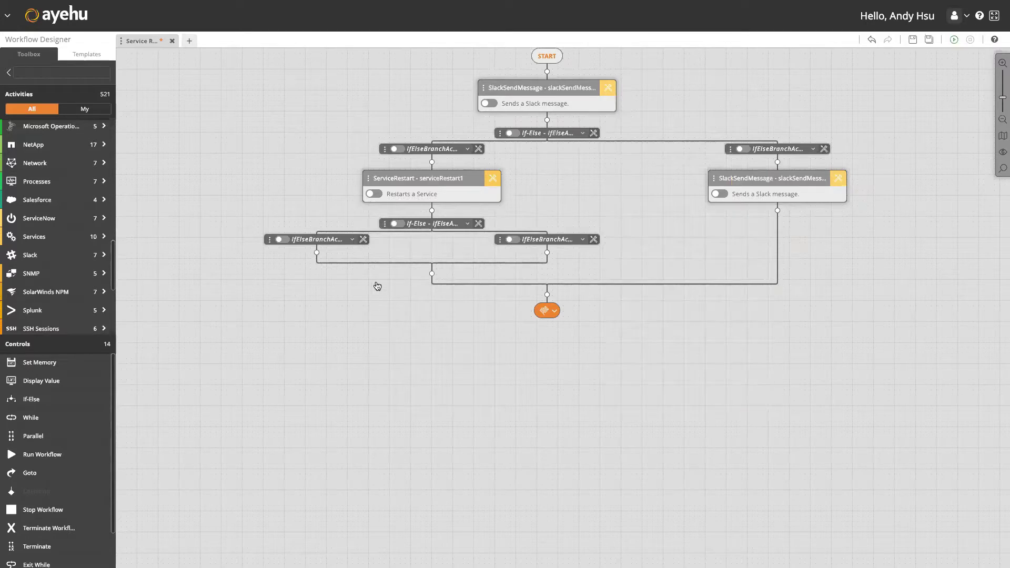
- Add a Slack Send Message activity to the Running branch with Slack conversation %conversationid% and user %userid%
left_click(79, 255)
left_click_drag(166, 328, 317, 254)
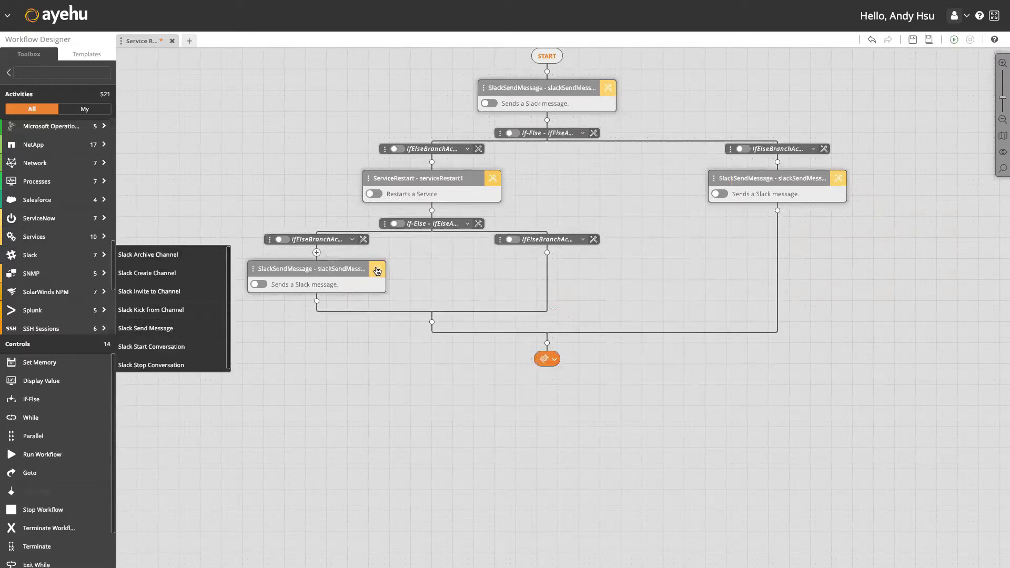
left_click(377, 270)
left_click(476, 293)
left_click(476, 311)
left_click(479, 309)
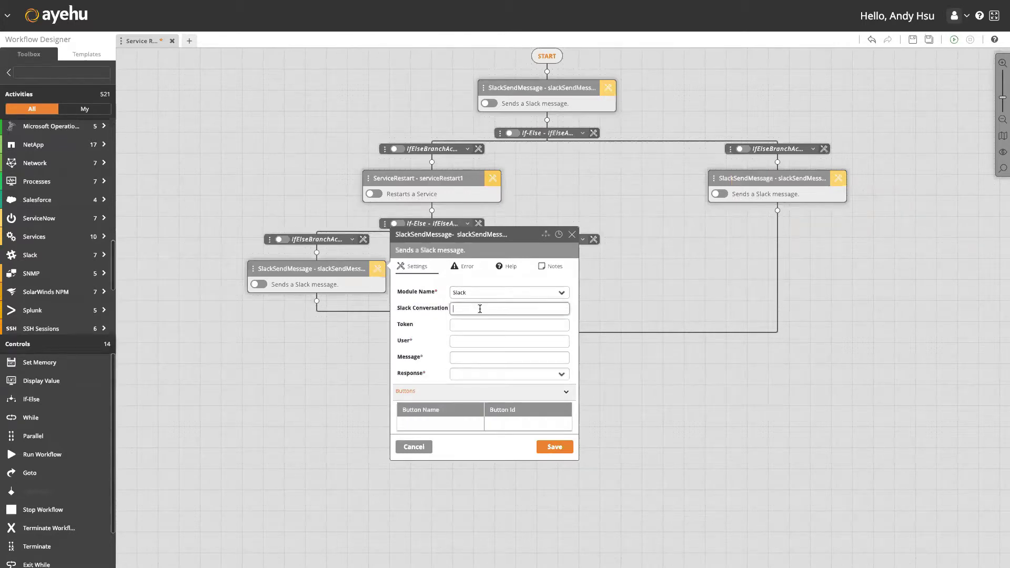
type("%conversationid")
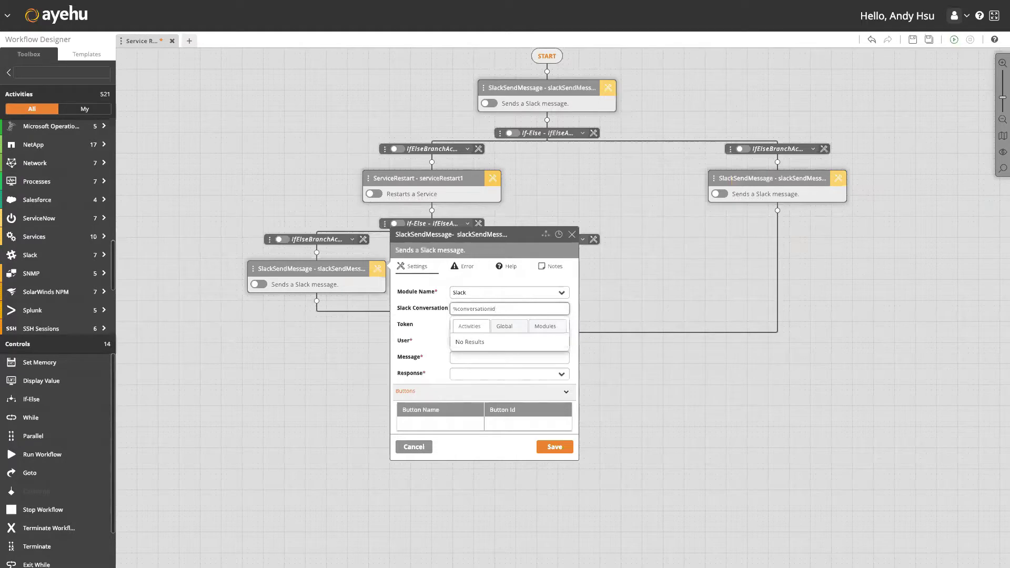
type("%")
left_click(509, 341)
type("%")
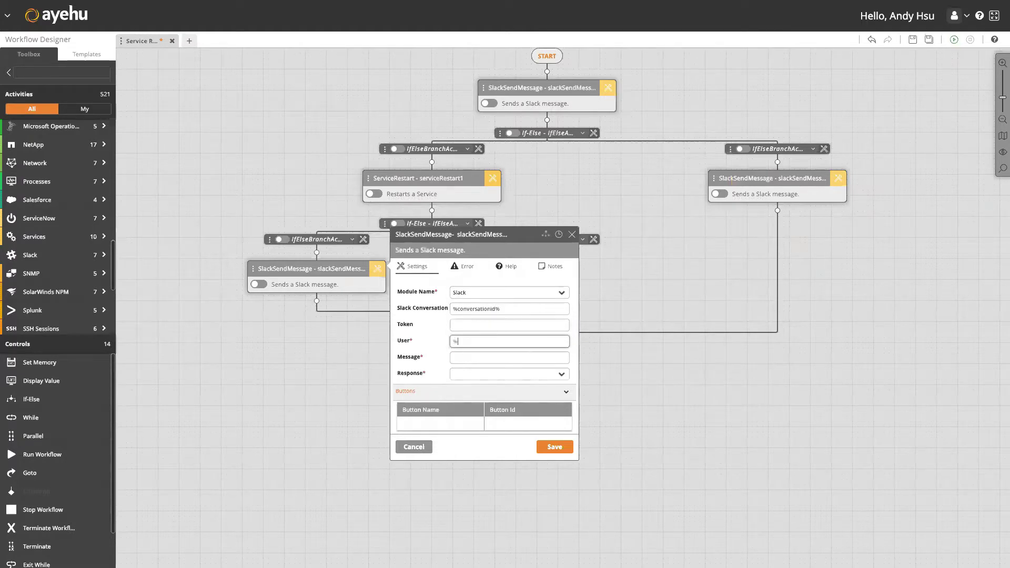
type("userid%")
- Set the message to "The service has been restarted successfully" and the response to Complete, and save the activity
left_click(505, 374)
left_click(467, 359)
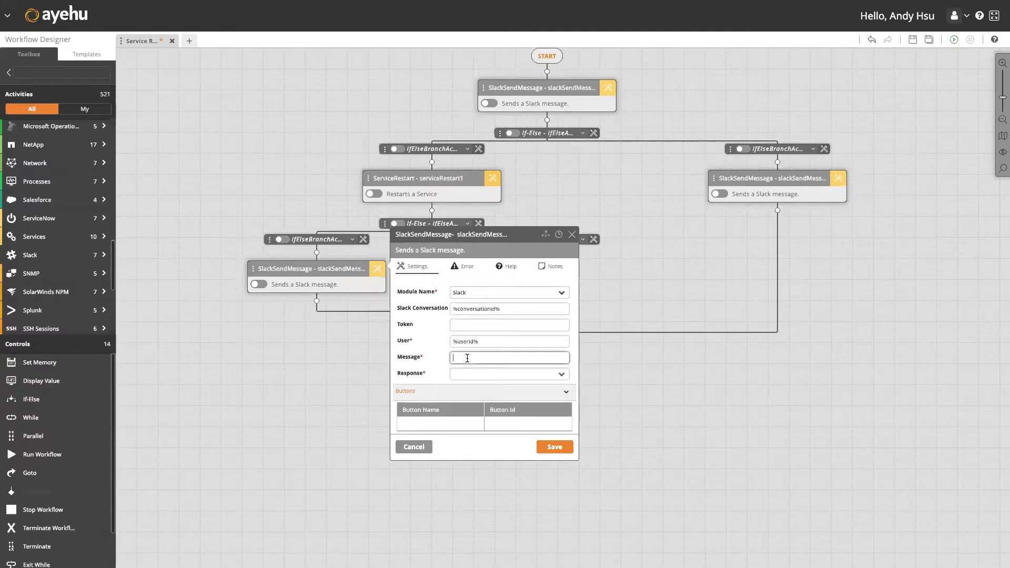
type("The service has been restarted successfully")
left_click(476, 374)
left_click(522, 415)
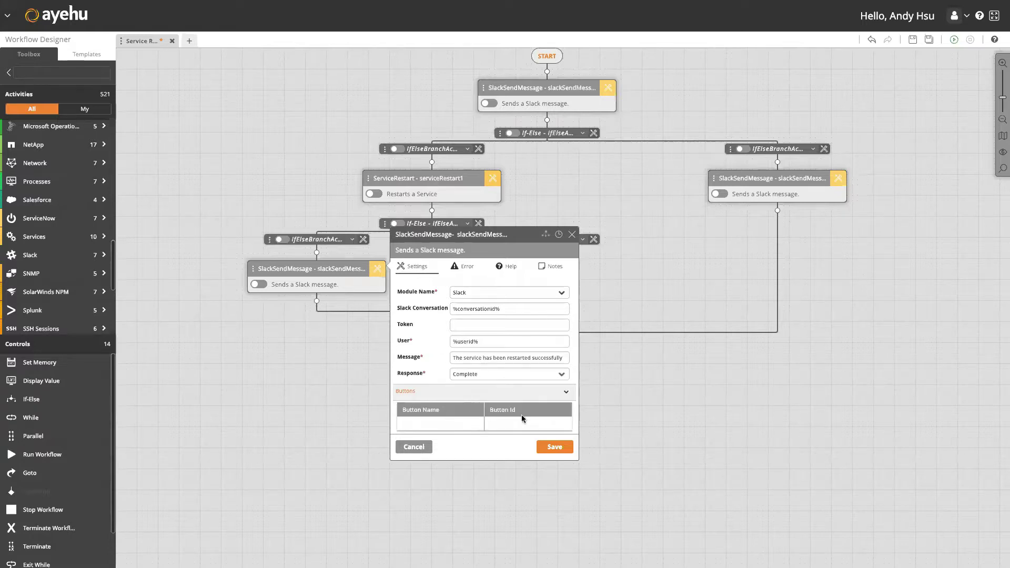
left_click(554, 450)
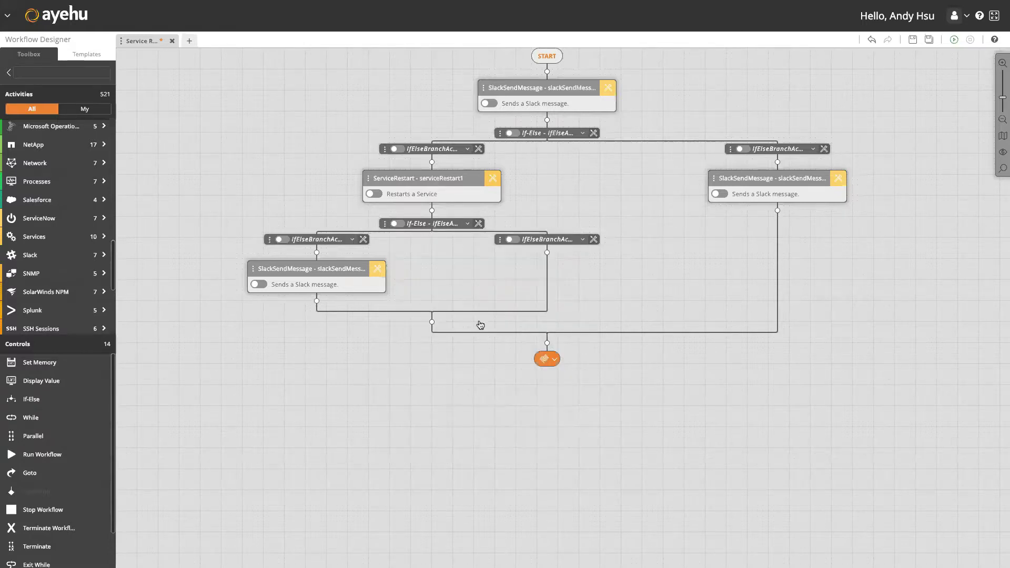
- Add a Slack Send Message activity to the Stopped branch with Slack conversation %conversationId% and user %userid%
mouse_move(117, 255)
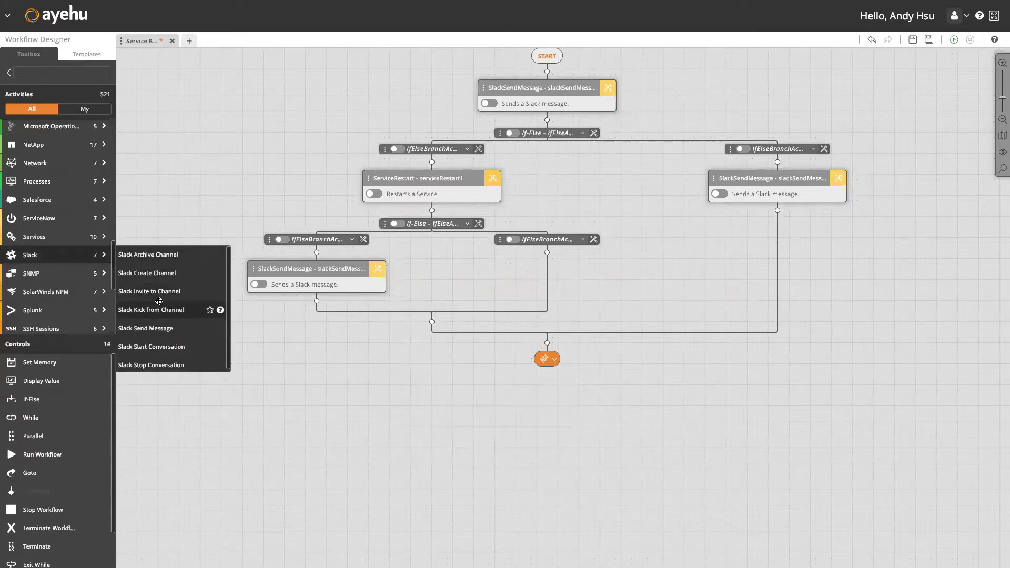
left_click_drag(153, 328, 481, 284)
left_click_drag(547, 259, 547, 253)
left_click(609, 271)
left_click(695, 292)
left_click(700, 309)
left_click(702, 308)
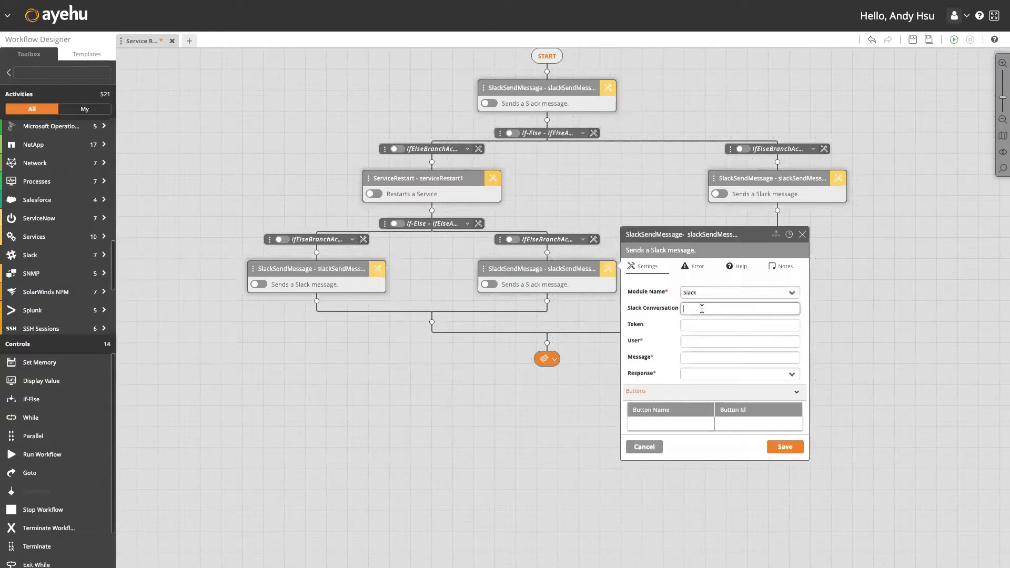
type("%conversationId%")
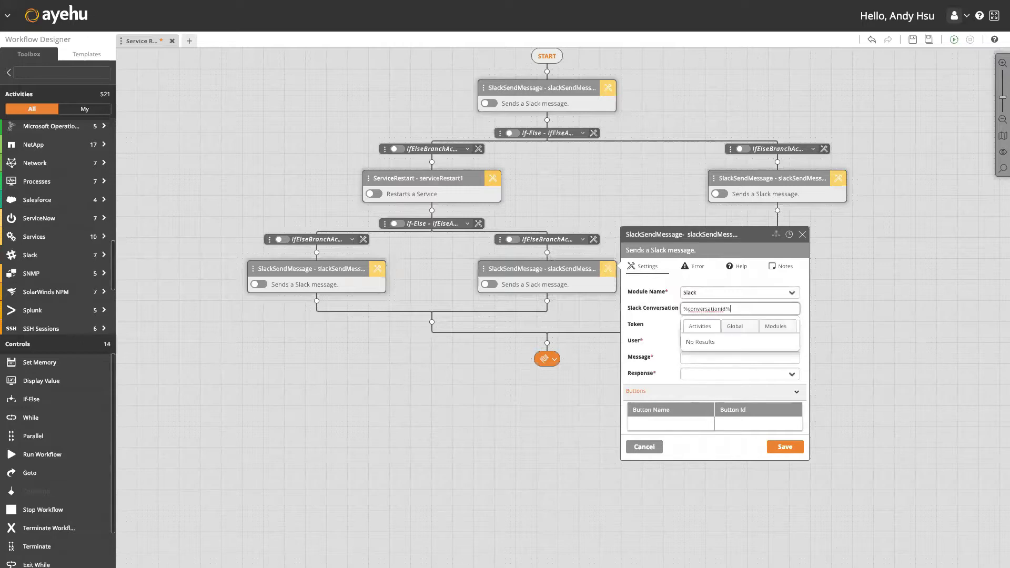
left_click(684, 341)
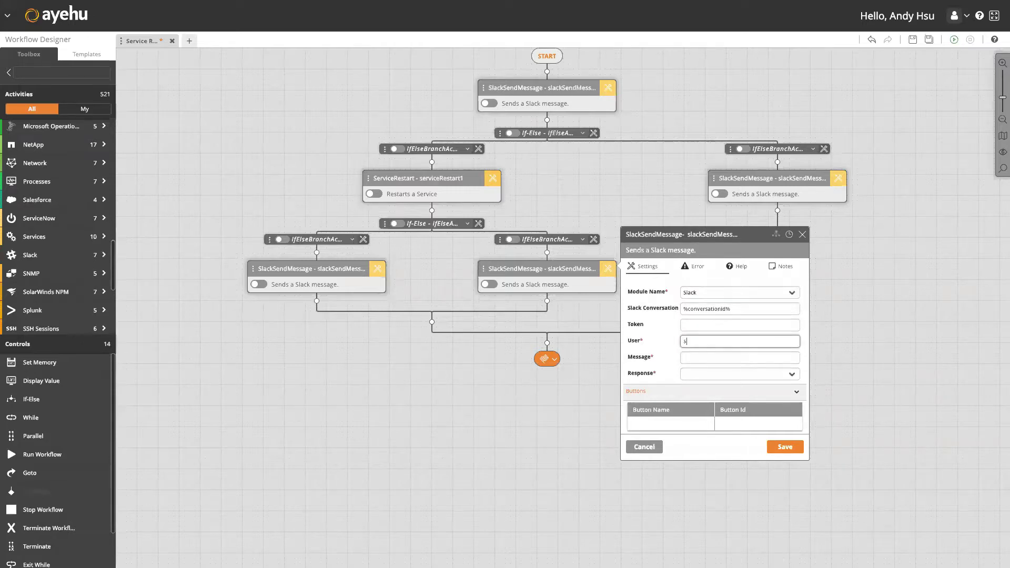
type("%userid%")
- Set the message to "Oops! There was a problem restarting this service" and the response to Complete, and save the activity
left_click(684, 358)
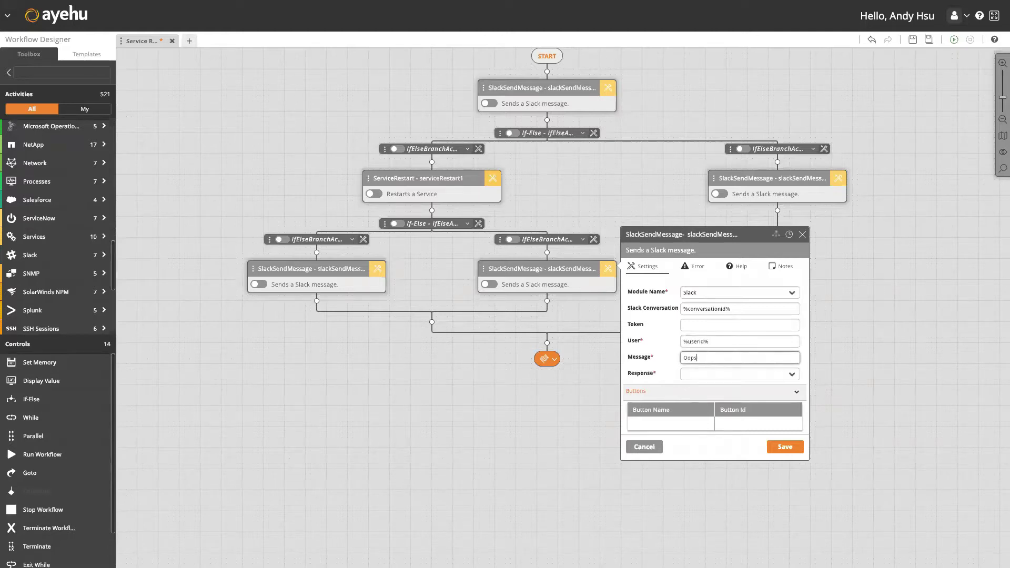
type("Oops! The")
type("re was a problem")
type(" restarting ")
type("this servic")
key("BackSpace")
type("ce")
left_click(736, 373)
left_click(727, 417)
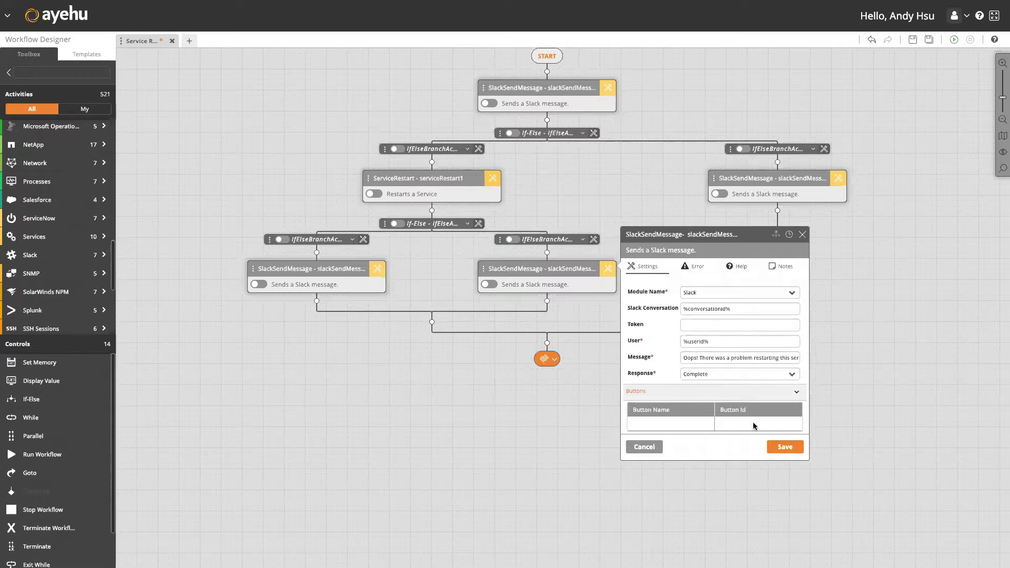
left_click(783, 448)
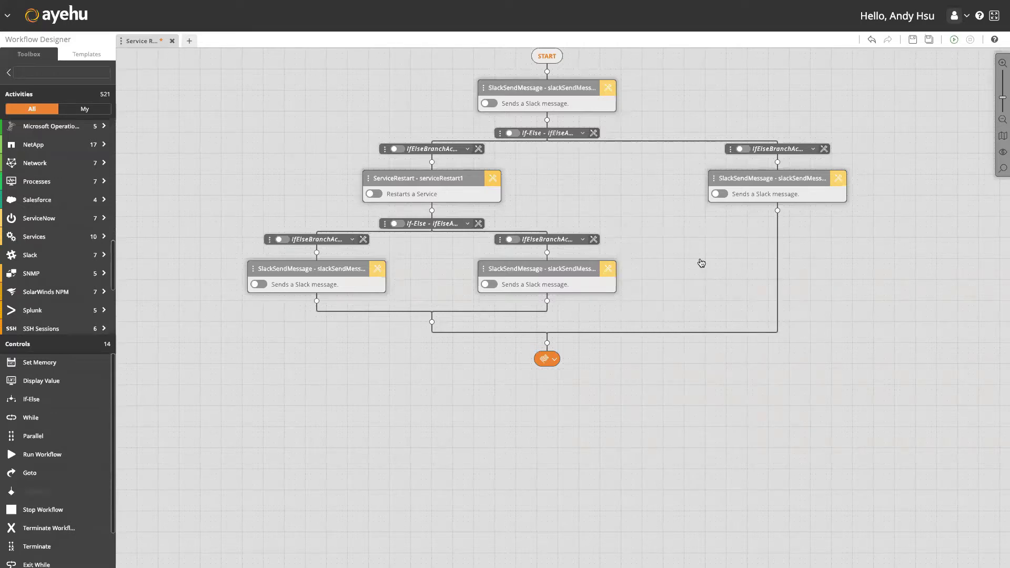
- Save the Service Restart workflow in the Workflows folder
left_click_drag(679, 244, 663, 273)
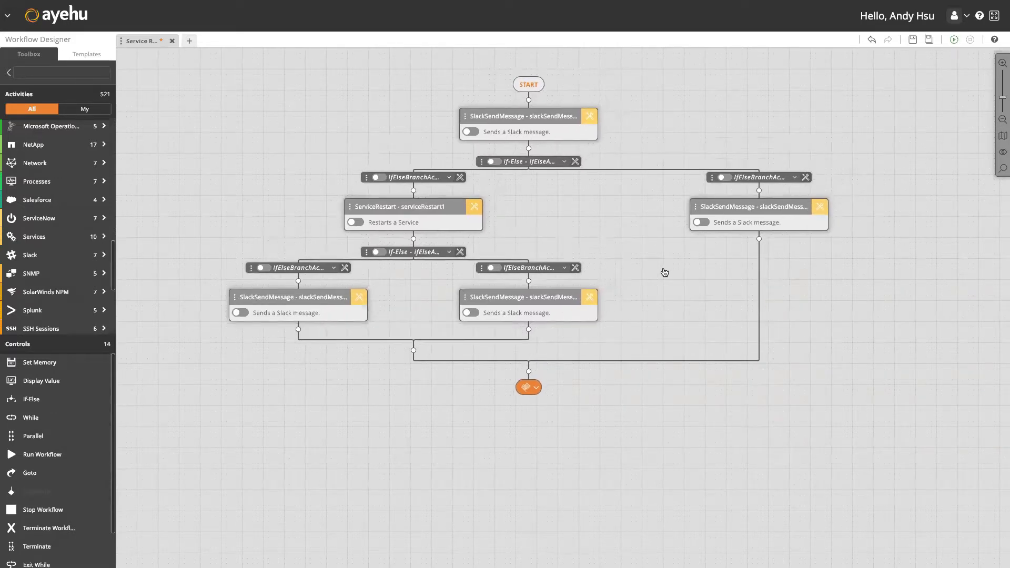
left_click(913, 42)
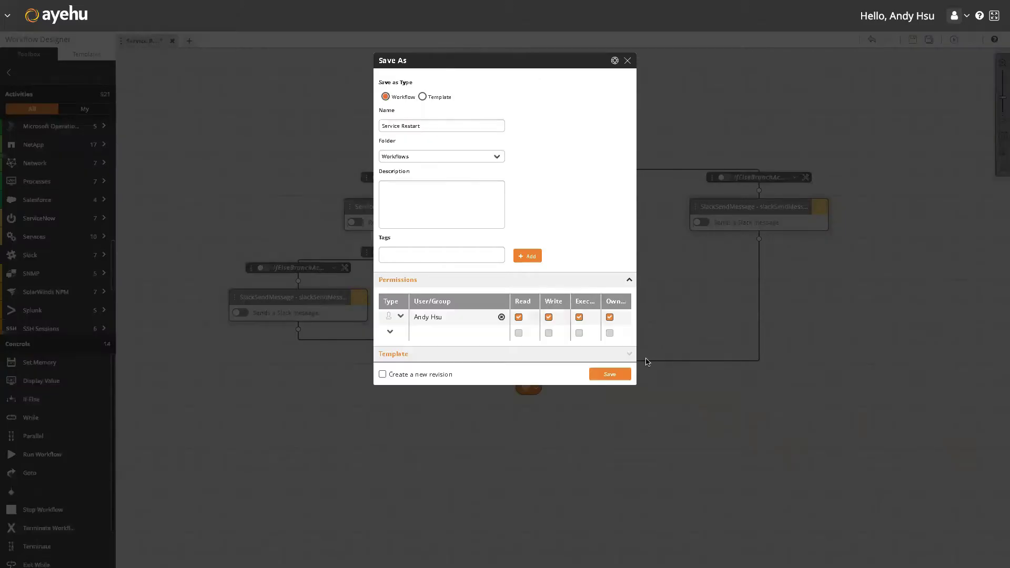
left_click(610, 374)
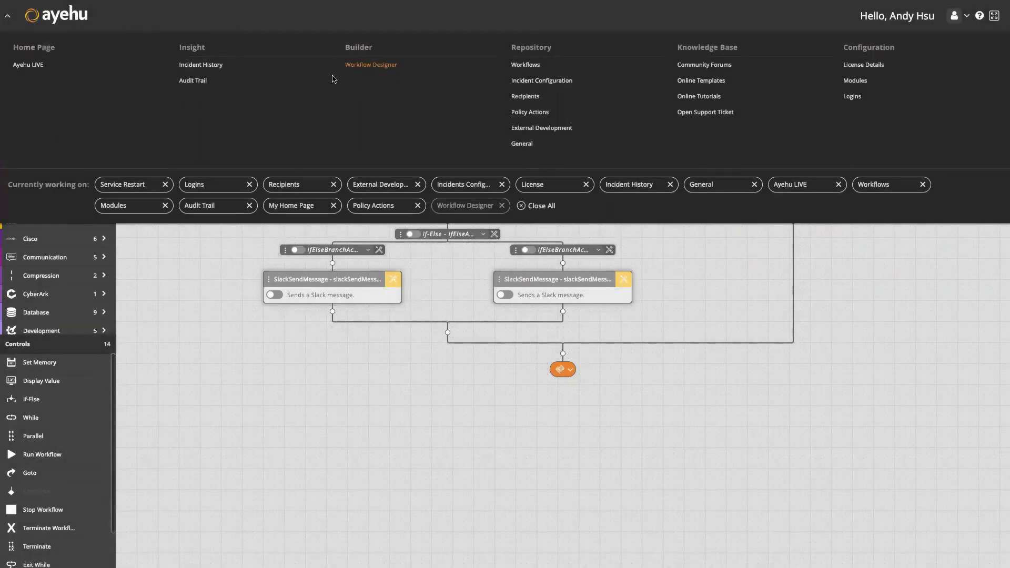
- Create a new trigger in Policy Actions named "Service Restart Trigger"
left_click(529, 114)
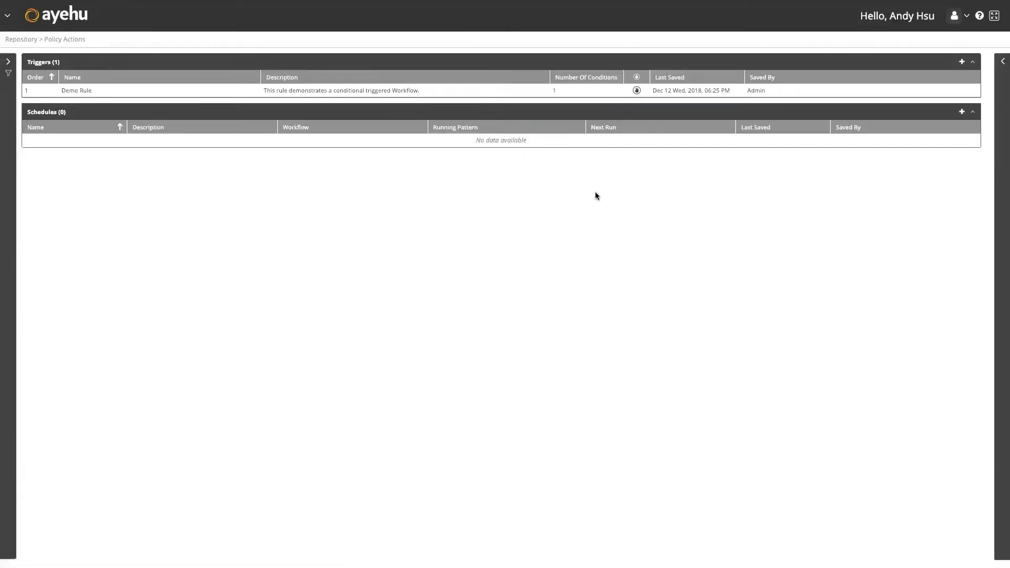
left_click(961, 62)
type("Service Restart Trigger")
- Create a new condition for the trigger and name it "Service Restart Condition"
left_click(587, 213)
double_click(546, 95)
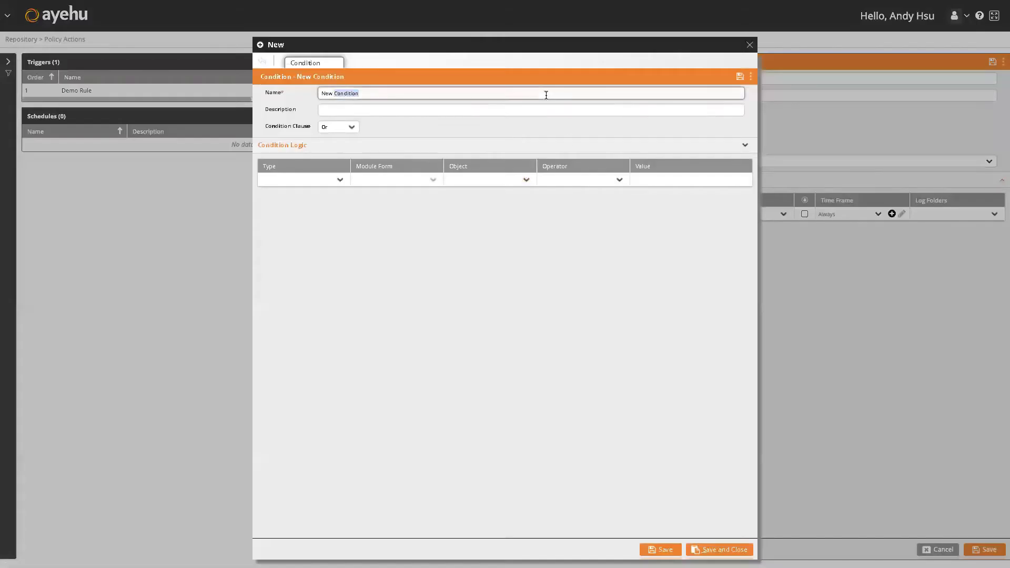
triple_click(546, 94)
key("BackSpace")
type("Service Restart Condition")
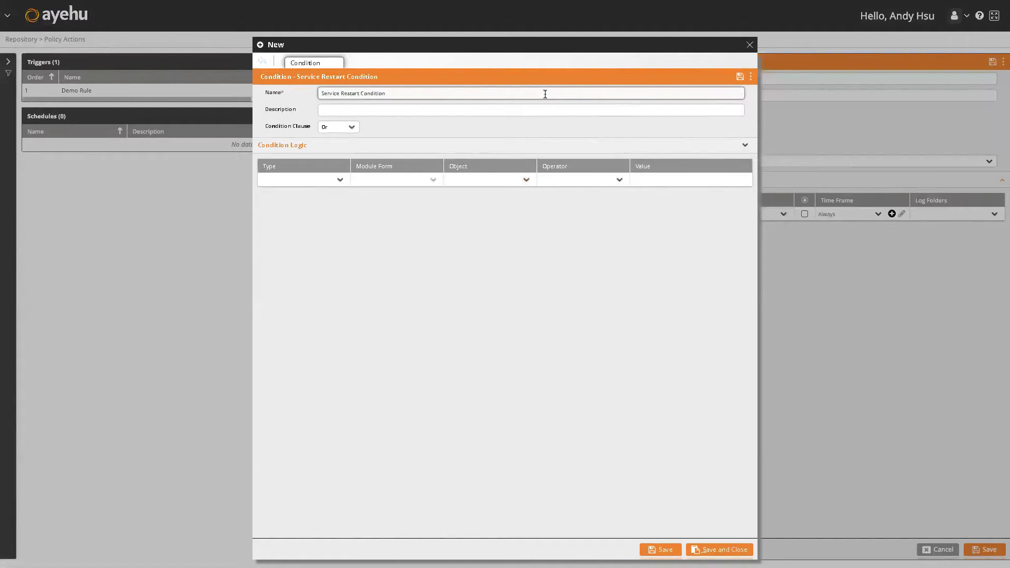
- Define the condition logic as Standard Object Source Equals Slack, then save and close the condition
left_click(340, 180)
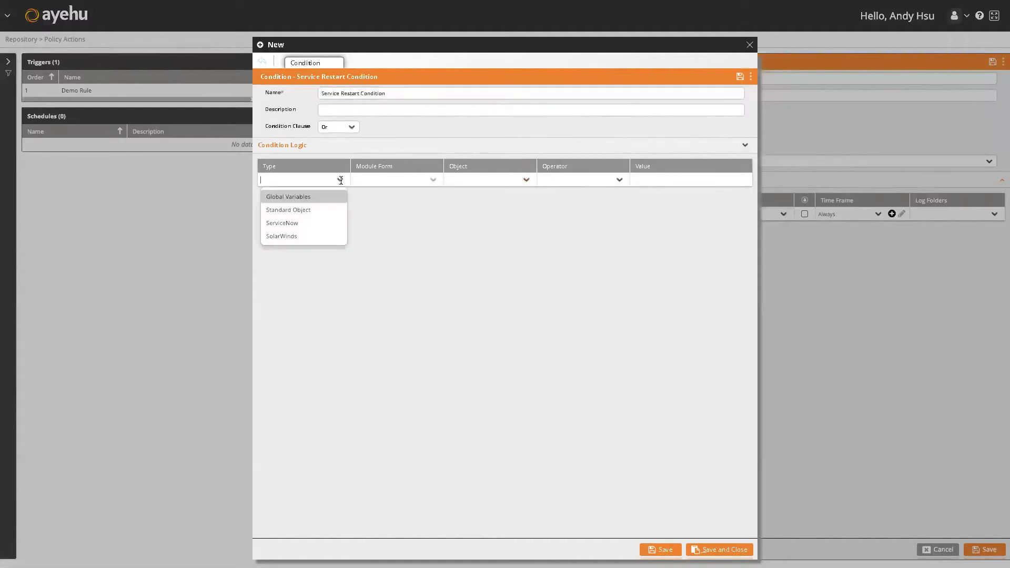
left_click(332, 209)
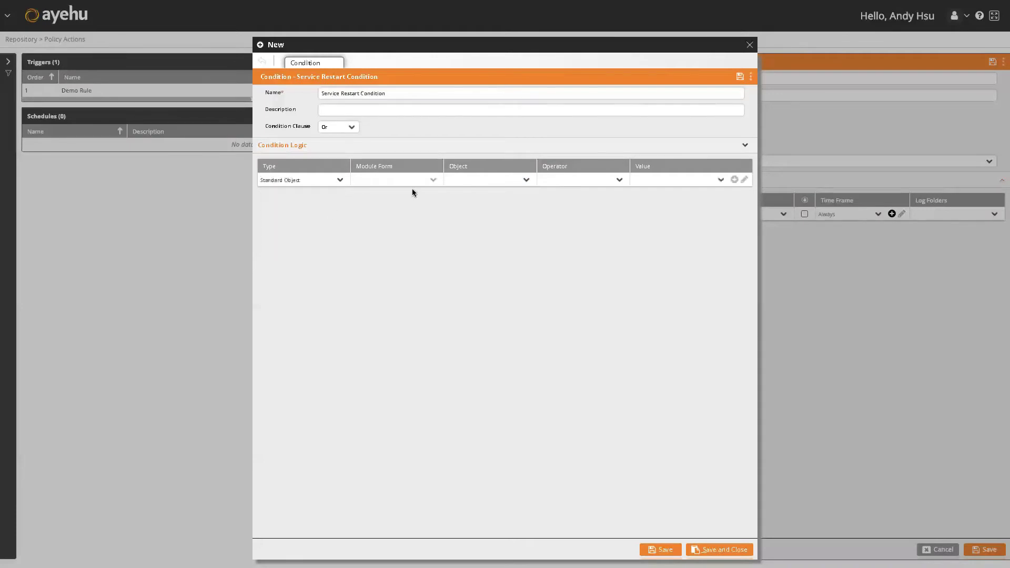
left_click(526, 179)
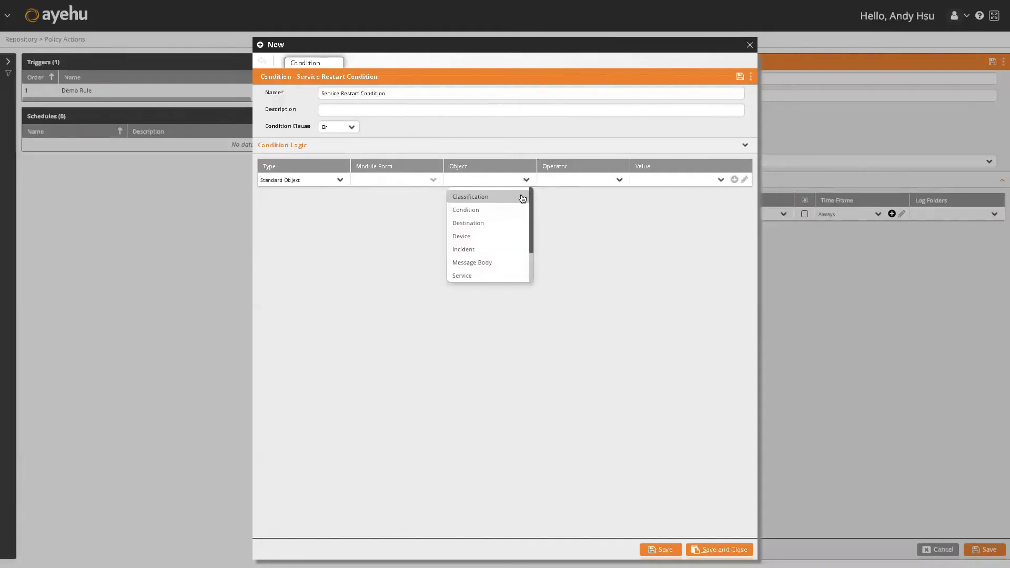
scroll(504, 248, "down", 2)
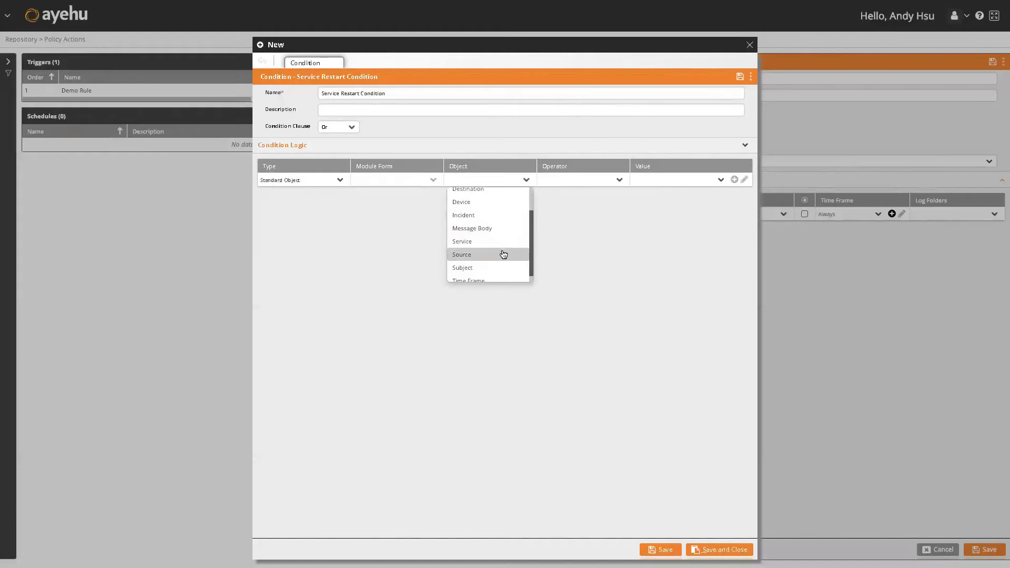
left_click(502, 255)
left_click(619, 179)
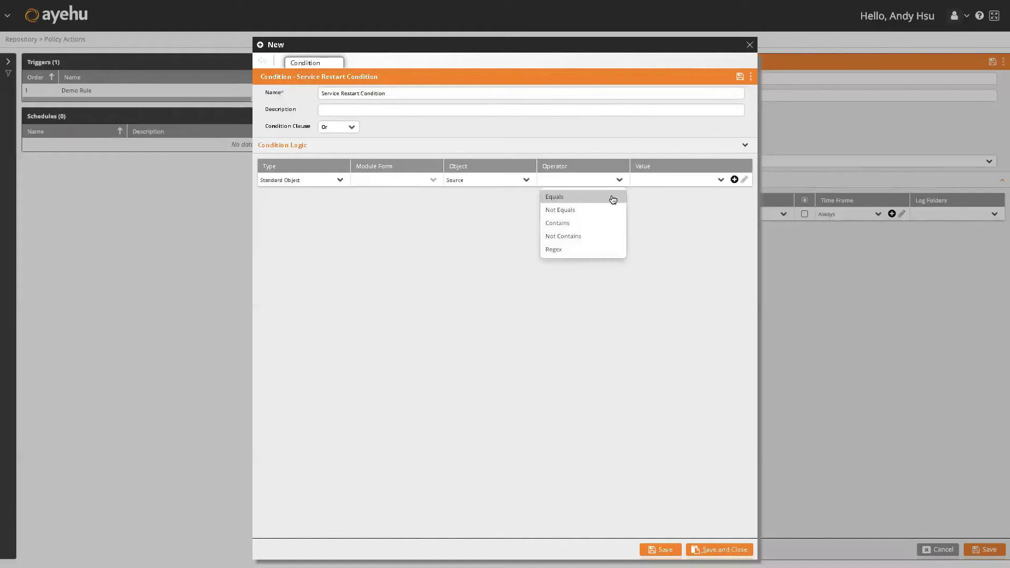
left_click(610, 197)
left_click(720, 180)
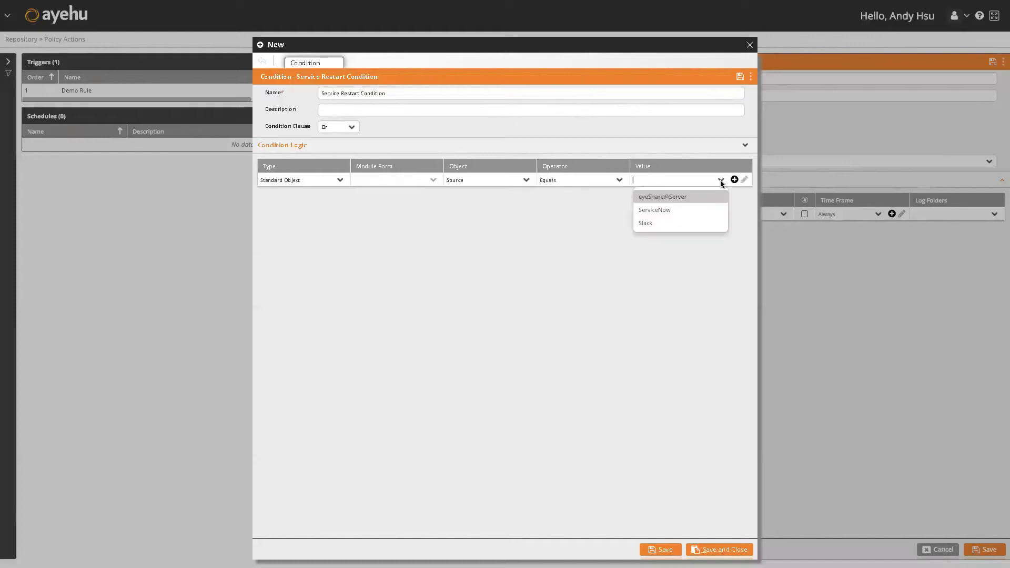
left_click(678, 223)
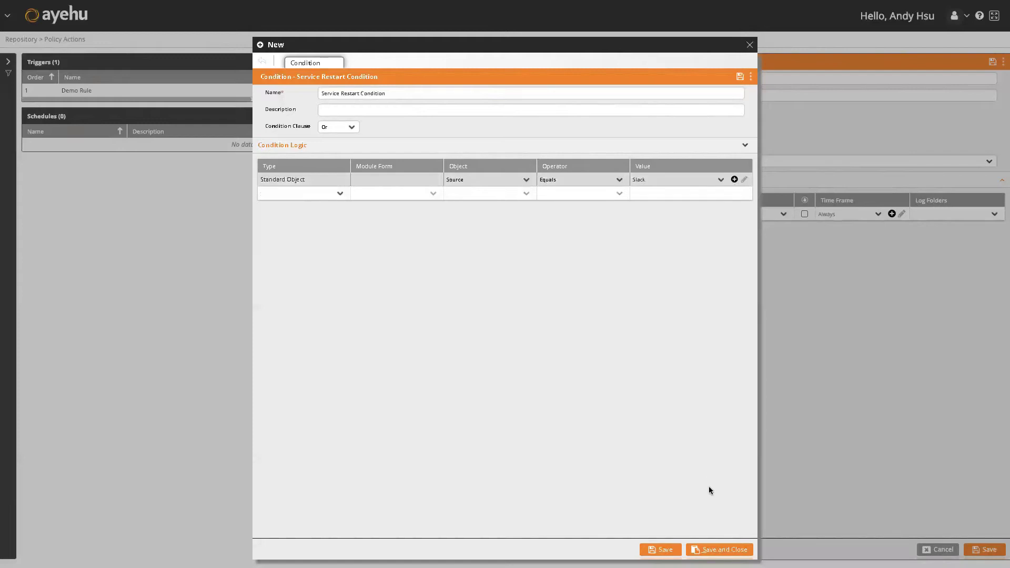
left_click(719, 550)
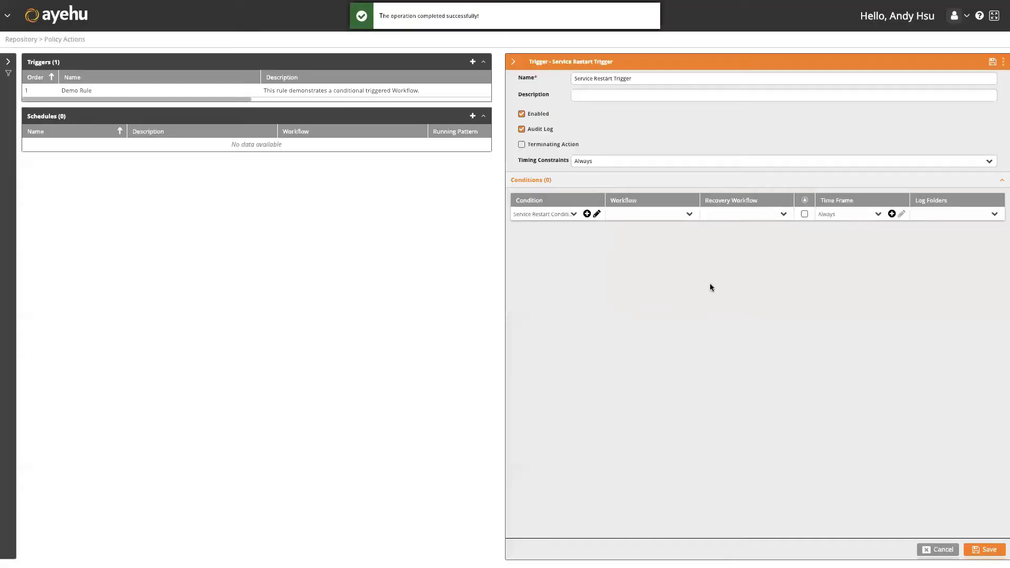
- Assign the Service Restart workflow to the trigger's condition and save the trigger
left_click(688, 214)
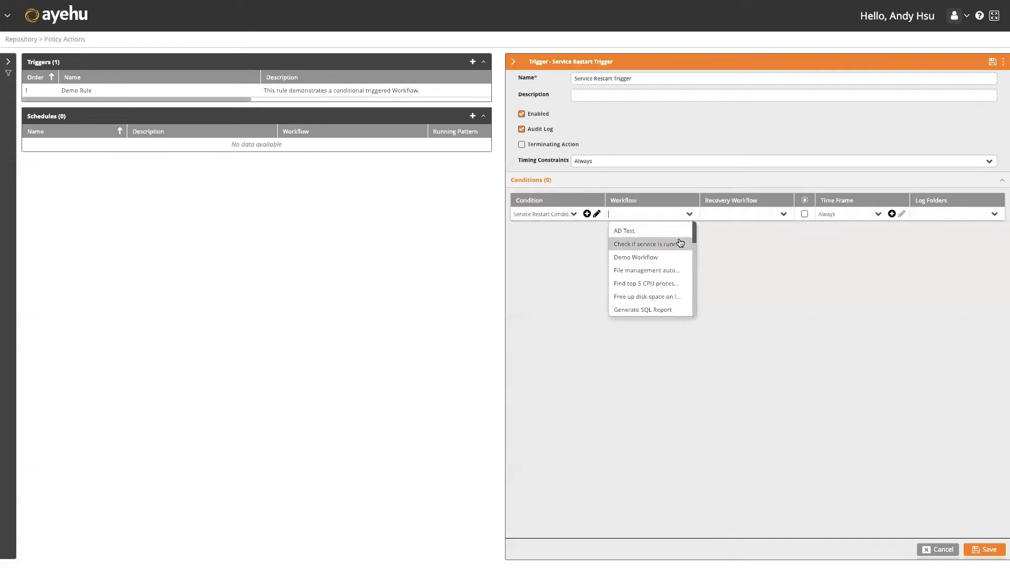
scroll(679, 245, "down", 2)
scroll(678, 249, "down", 5)
scroll(678, 249, "down", 6)
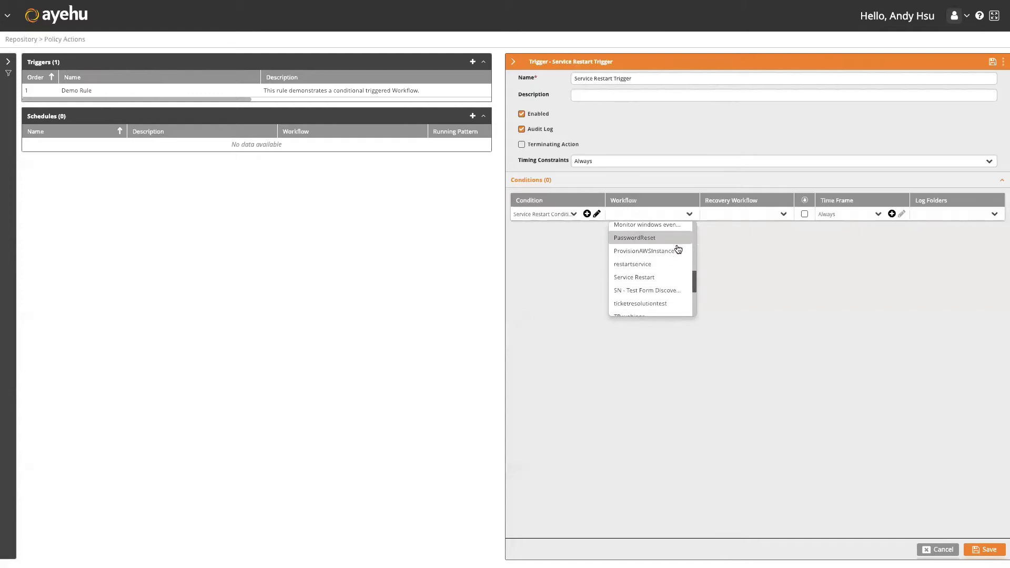
left_click(664, 271)
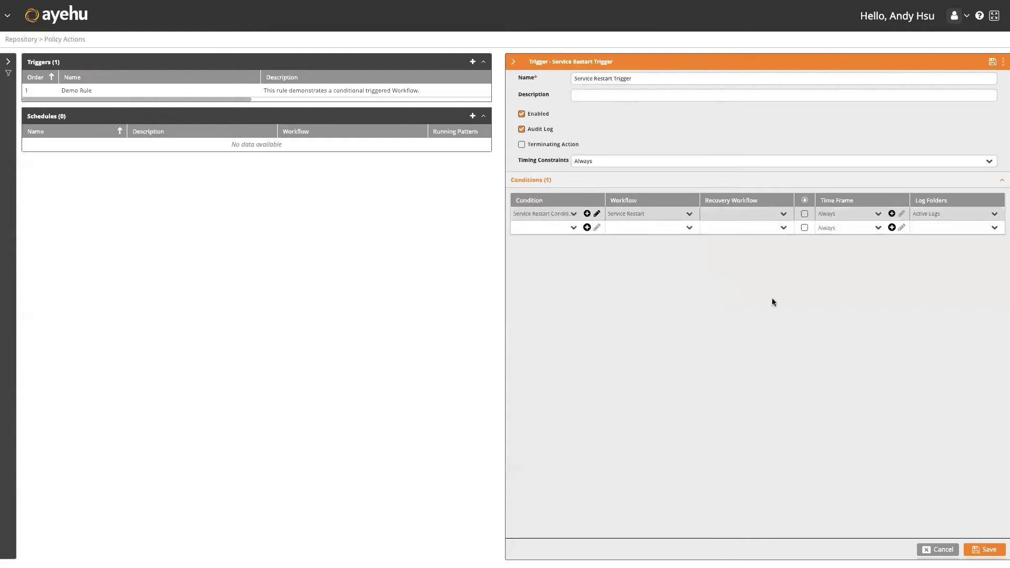
left_click(987, 552)
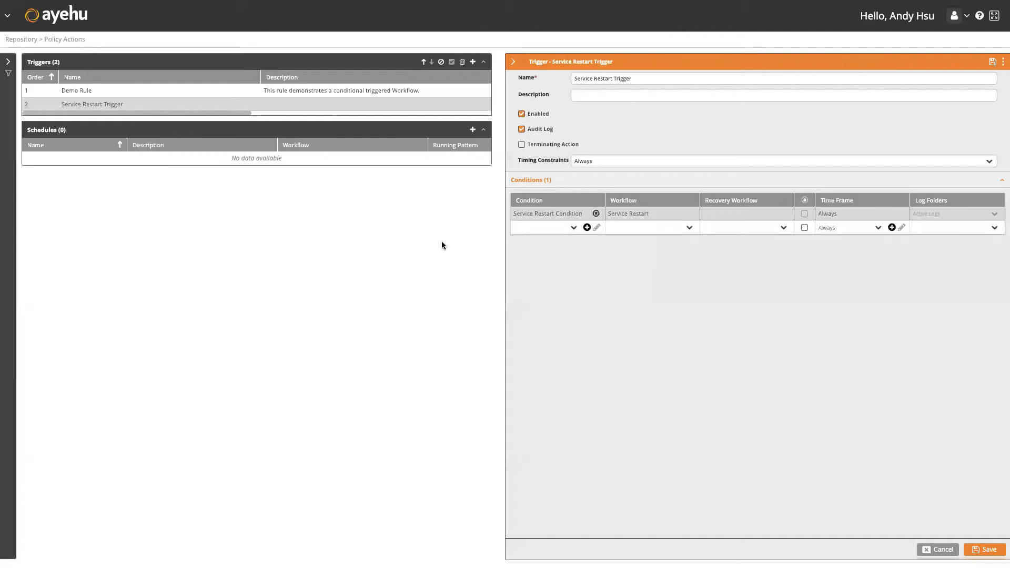
- Review the Slack integration module's connection parameters in the Modules configuration and return to the Workflow Designer
left_click(8, 16)
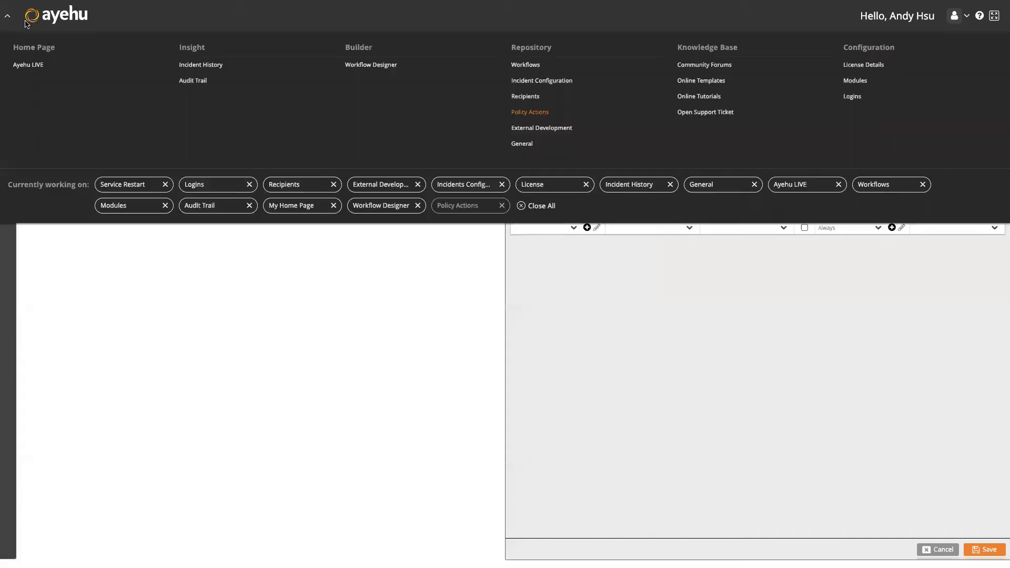
left_click(859, 82)
left_click(972, 152)
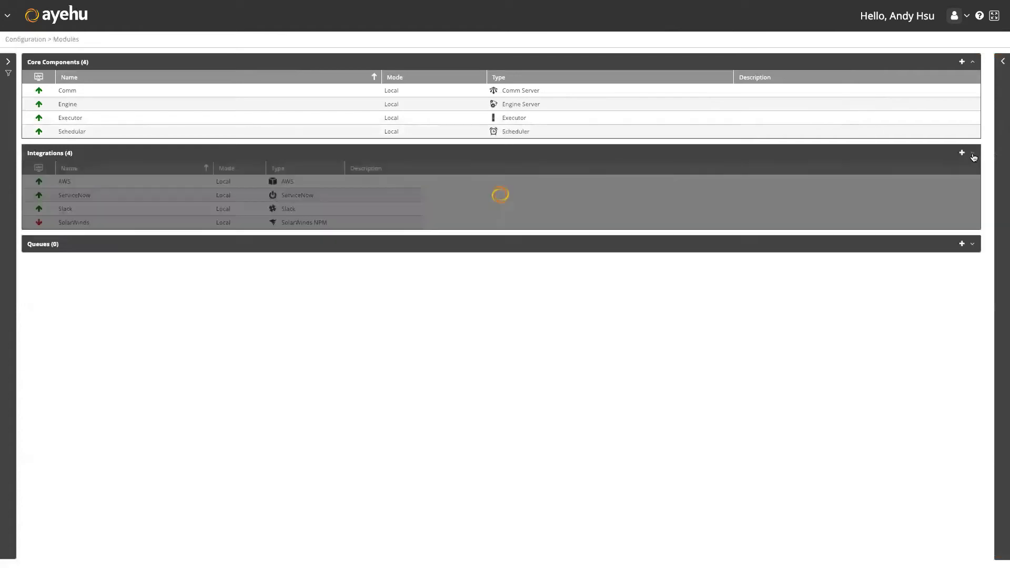
left_click(776, 209)
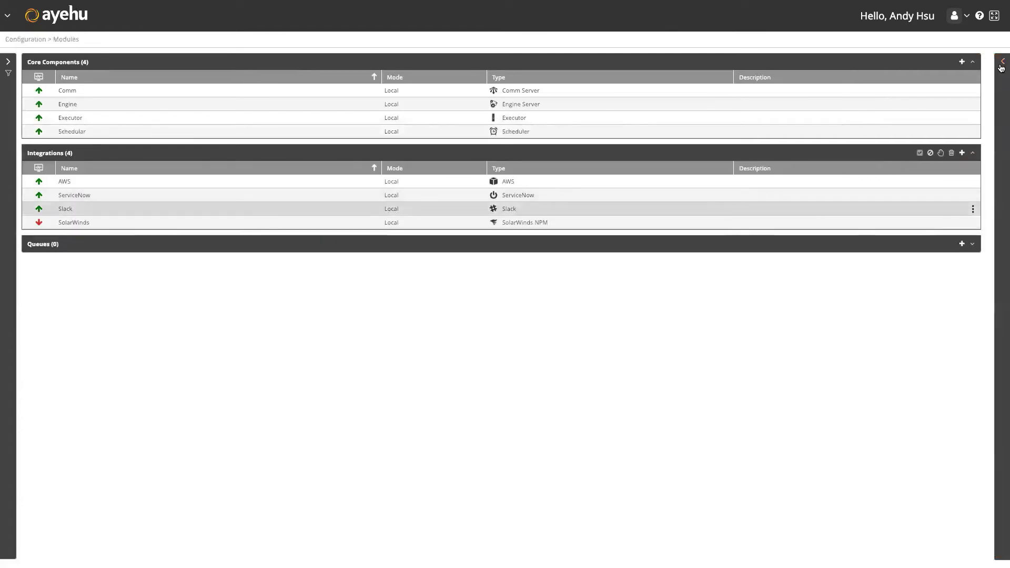
left_click(1002, 226)
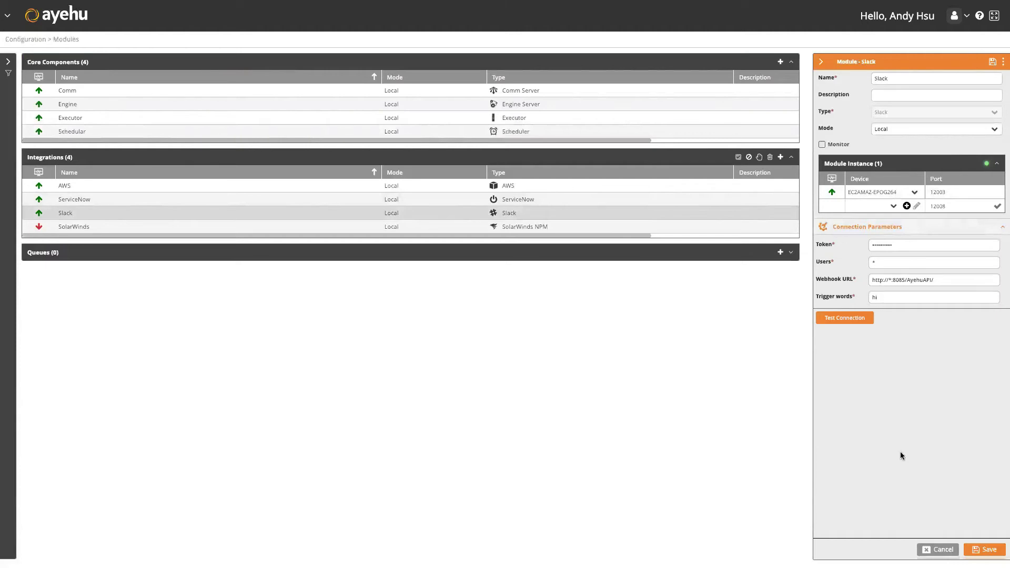
left_click(9, 18)
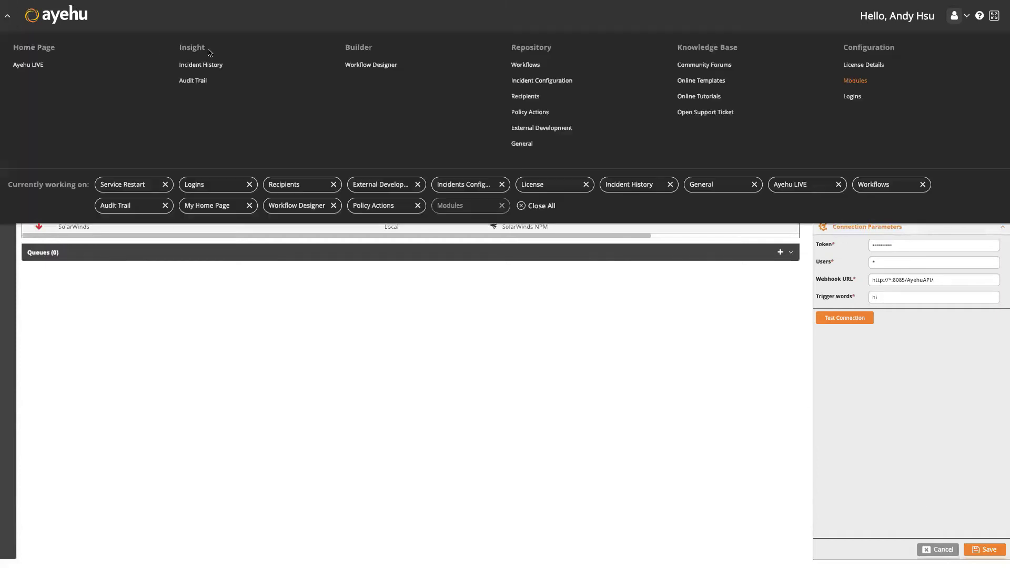
left_click(358, 67)
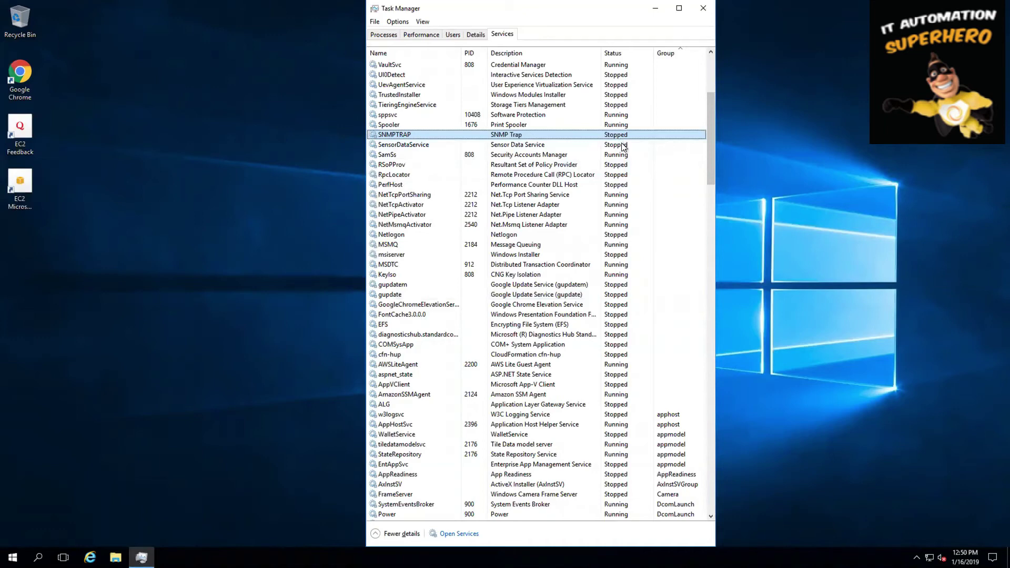
- Switch to Slack, start a conversation with the tobi bot by sending "hi", and reply with "SNMPTRAP" as the service to restart
key("ctrl+Left")
left_click(522, 553)
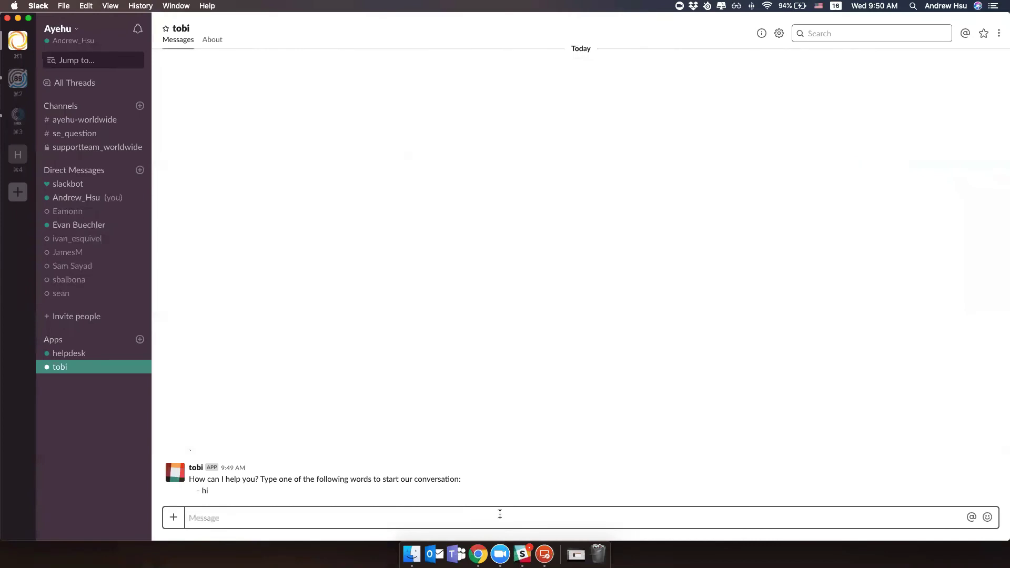
type("hi")
key("Return")
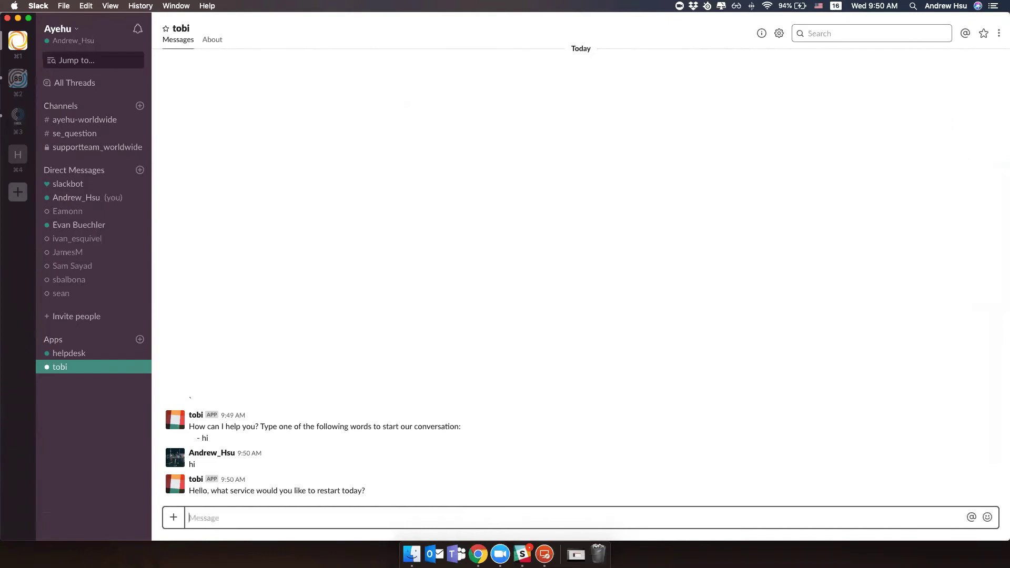
type("SNMPTRAP")
key("Return")
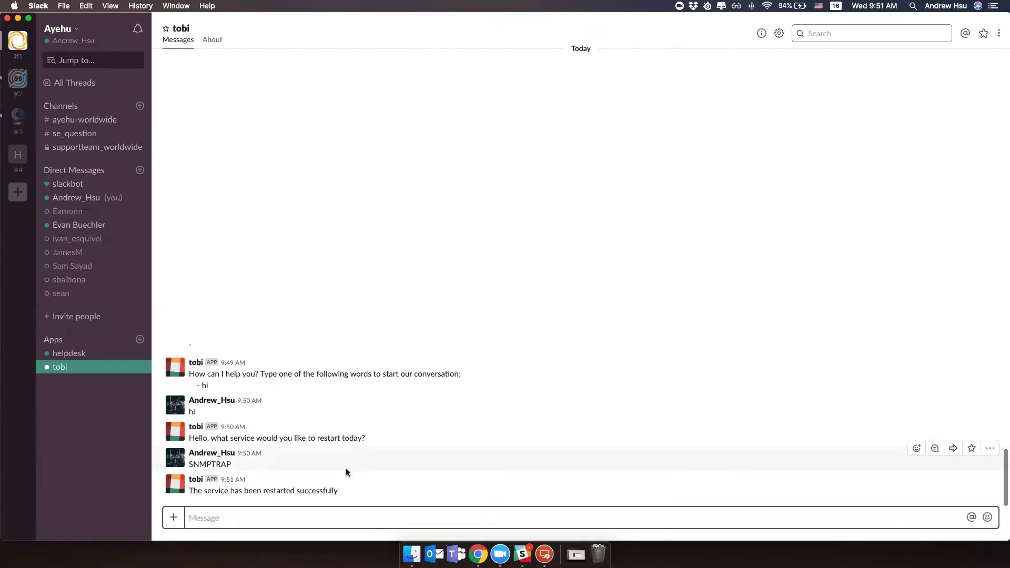
- Switch back to Ayehu and examine the activity log of the latest Service Restart event in the Audit Trail
key("ctrl+Right")
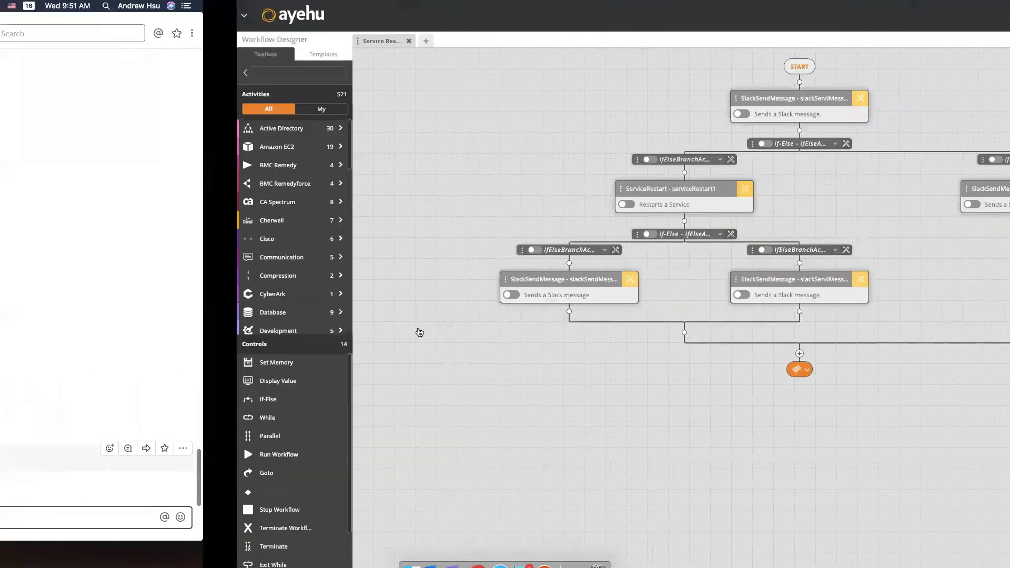
left_click(8, 17)
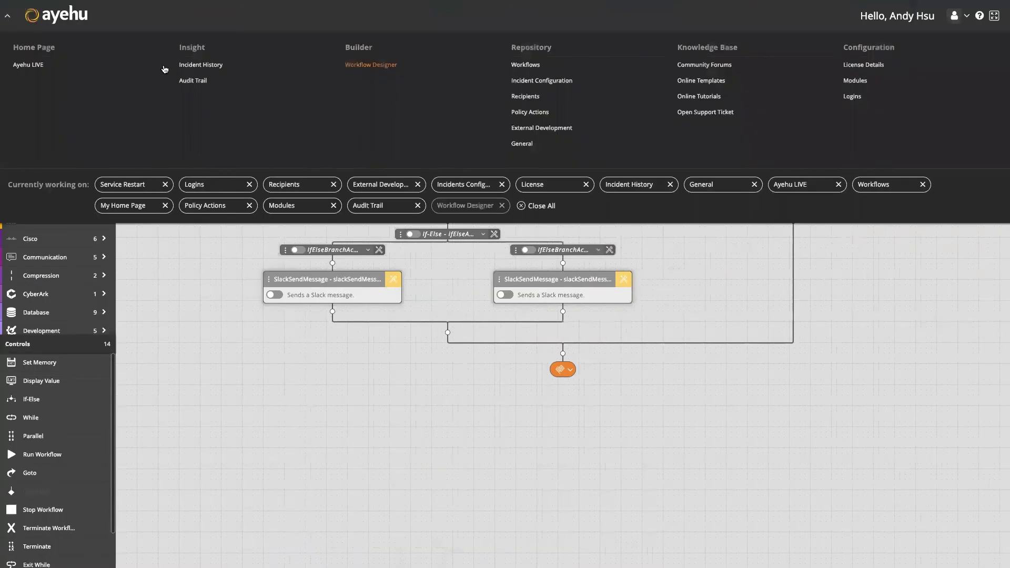
left_click(185, 82)
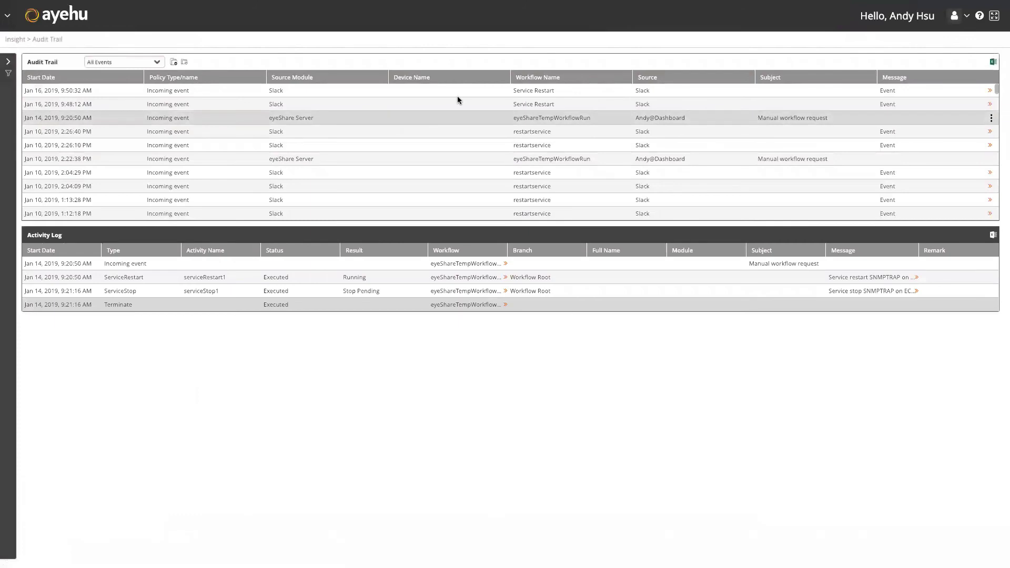
left_click(462, 91)
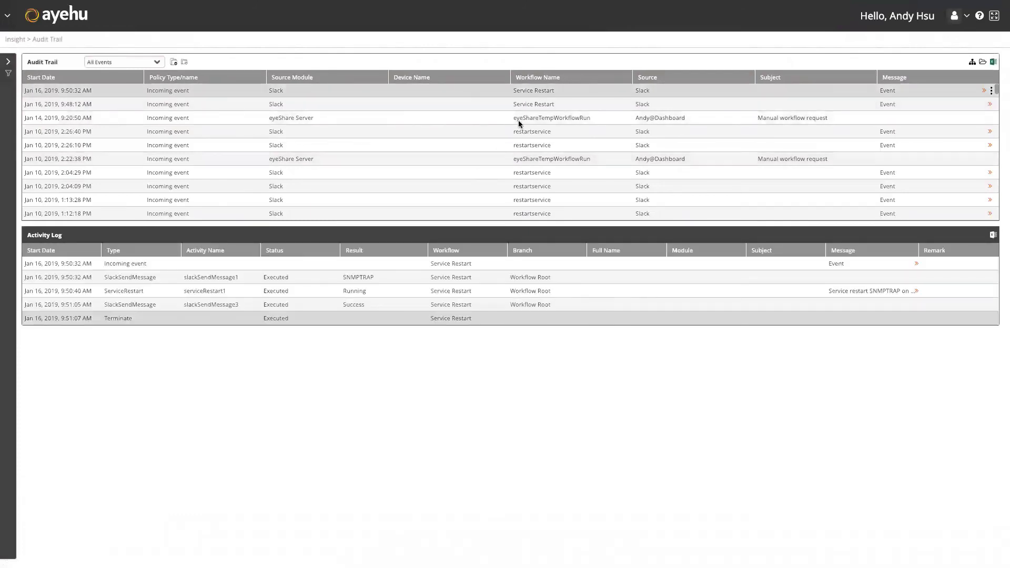